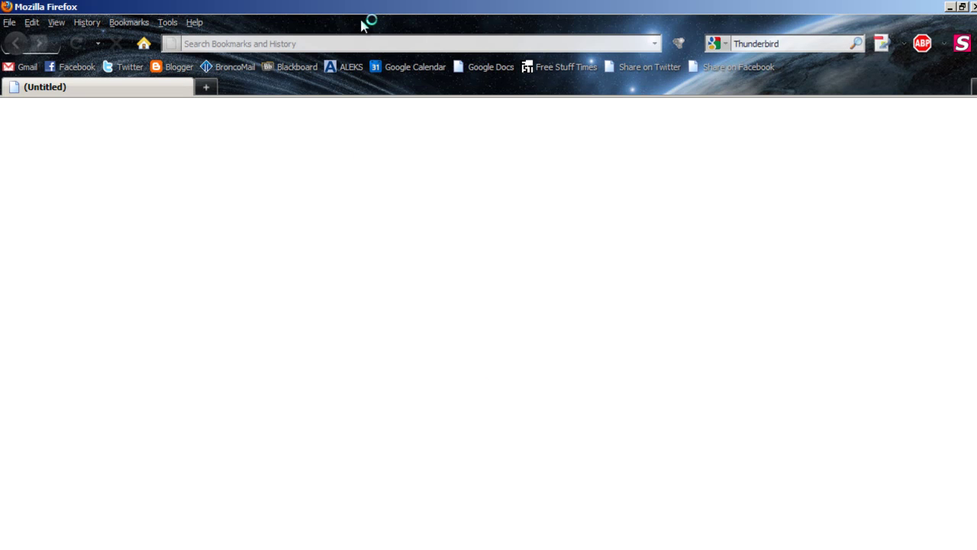
Select the search term Thunderbird in the toolbar search field.
{"action": "left_click", "coordinate": [359, 44]}
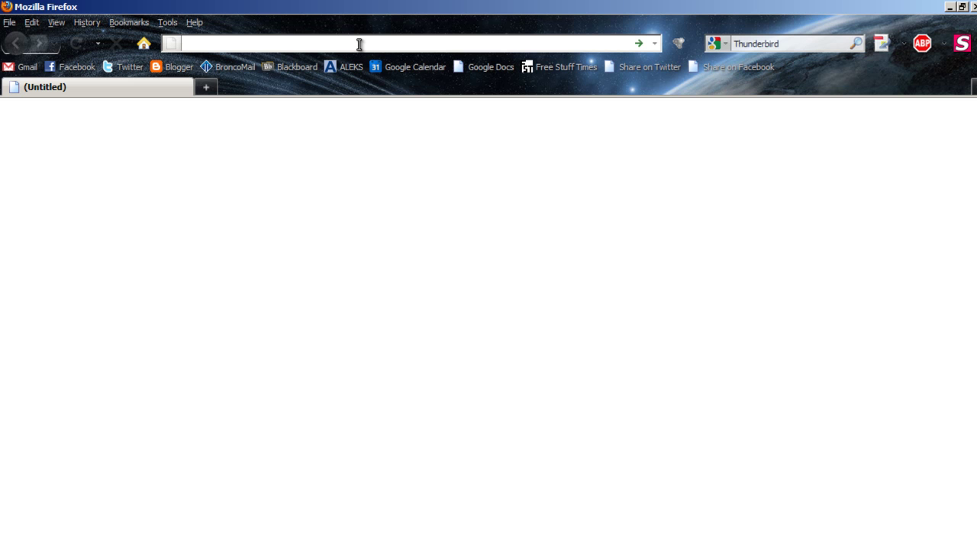
{"action": "left_click", "coordinate": [791, 43]}
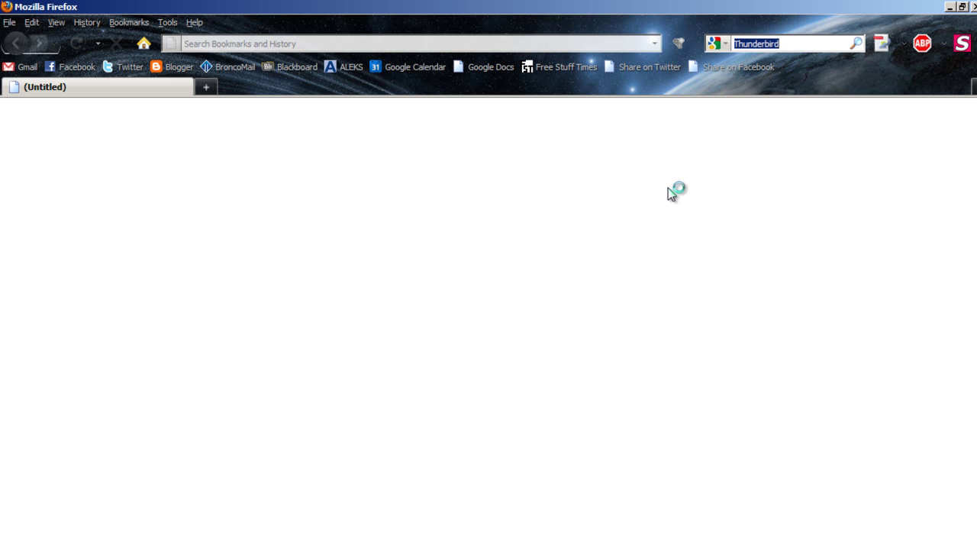
{"action": "double_click", "coordinate": [797, 43]}
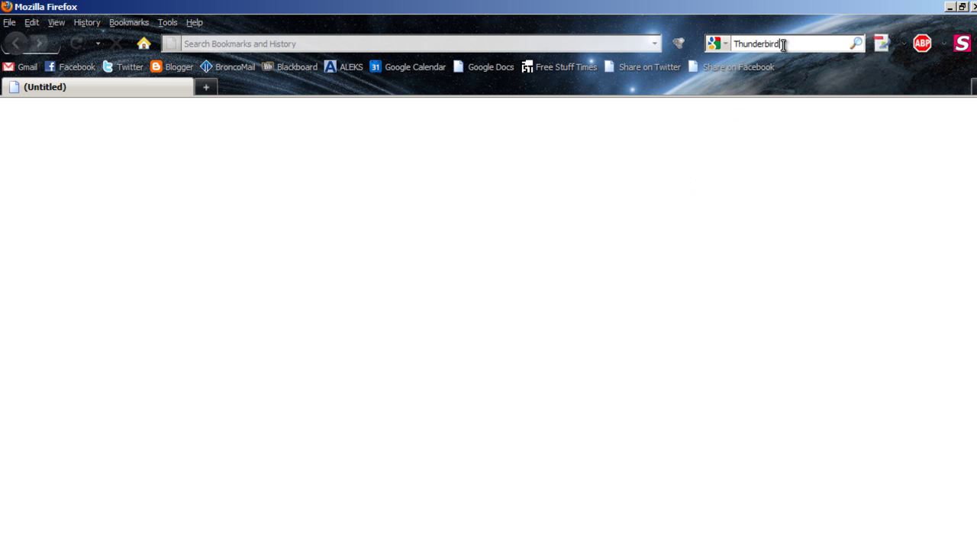
{"action": "left_click", "coordinate": [790, 44]}
{"action": "double_click", "coordinate": [789, 43]}
{"action": "left_click", "coordinate": [818, 44]}
{"action": "double_click", "coordinate": [818, 43]}
{"action": "left_click", "coordinate": [791, 42]}
{"action": "double_click", "coordinate": [792, 42]}
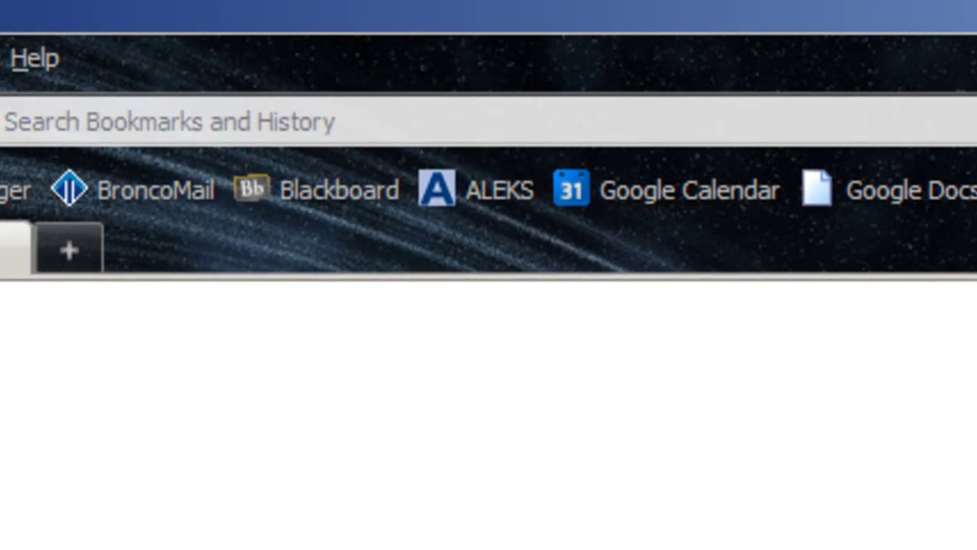
Go to mozillamessaging.com and start the Thunderbird 3.1.4 for Windows download.
{"action": "key", "text": "ctrl+l"}
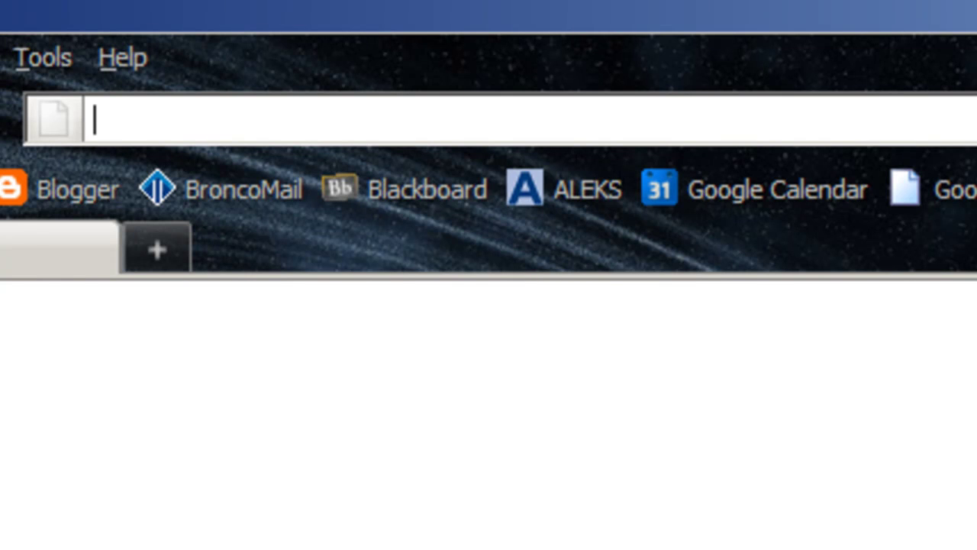
{"action": "type", "text": "mozillamessaging.com"}
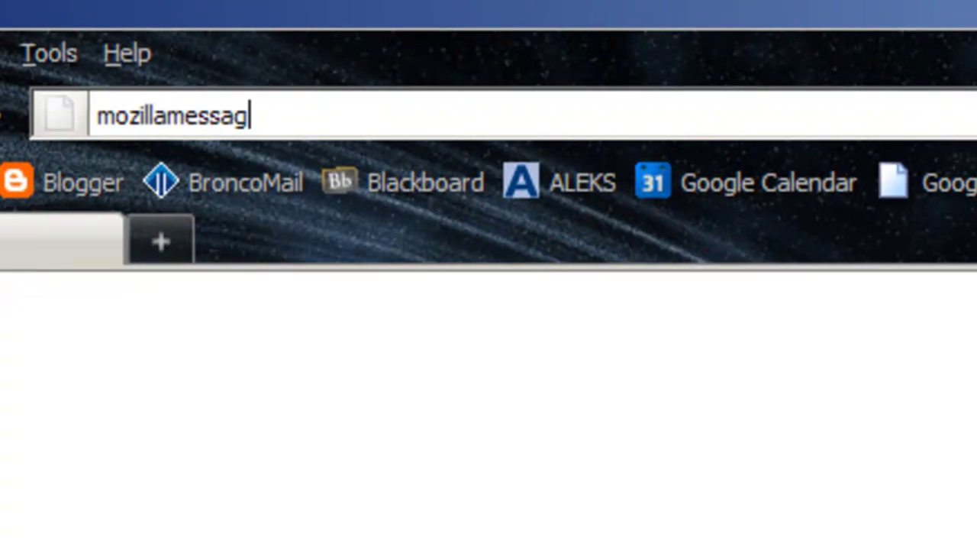
{"action": "key", "text": "Return"}
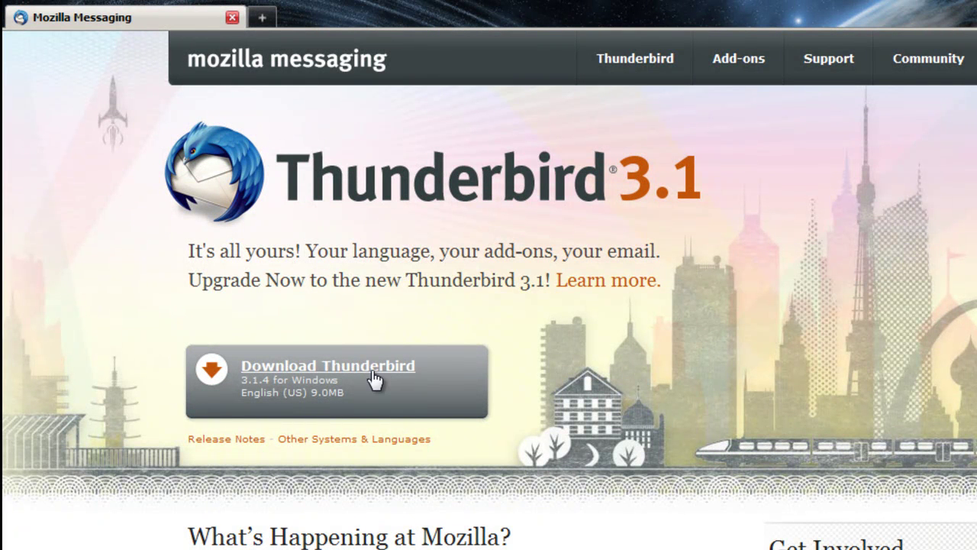
{"action": "left_click", "coordinate": [328, 387]}
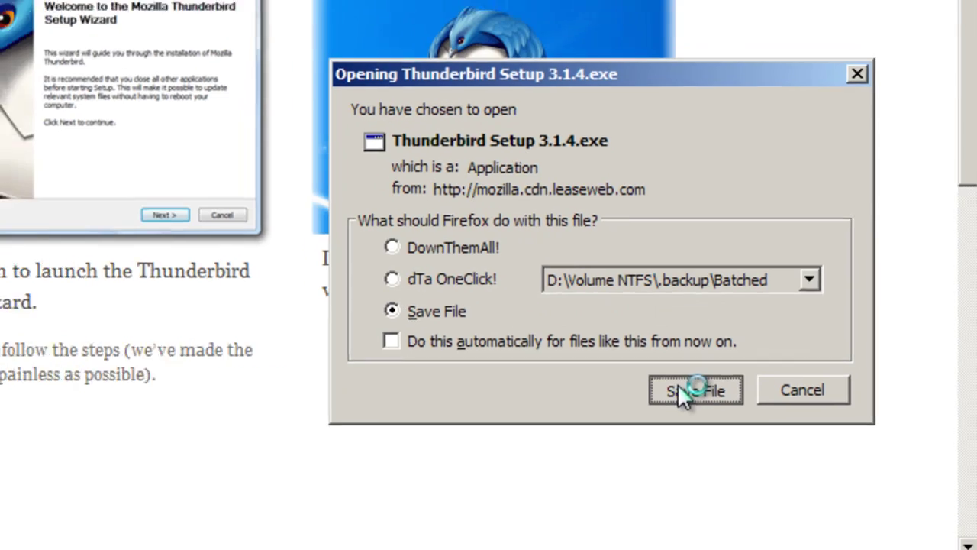
Save Thunderbird Setup 3.1.4.exe to the Desktop, widening the Downloads panel briefly to read it.
{"action": "left_click", "coordinate": [687, 390]}
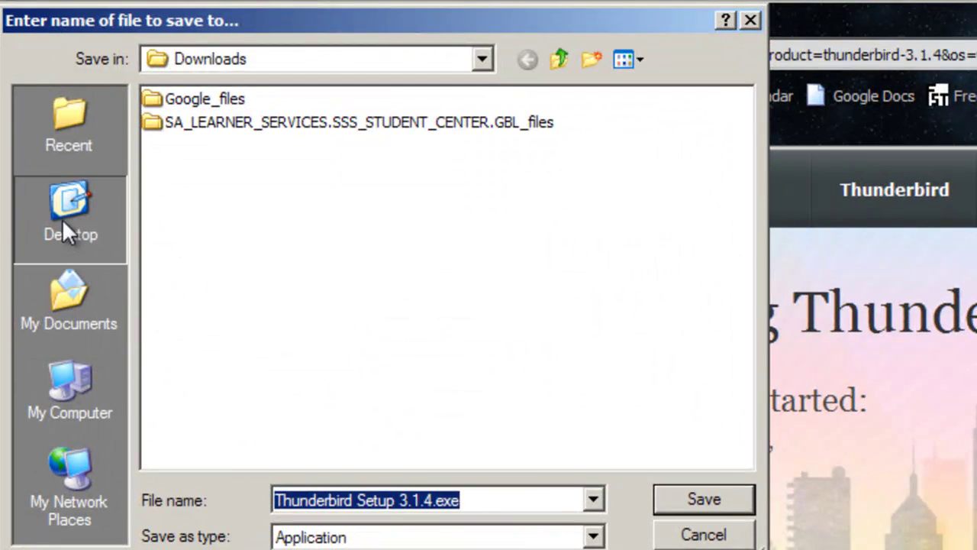
{"action": "left_click", "coordinate": [65, 227]}
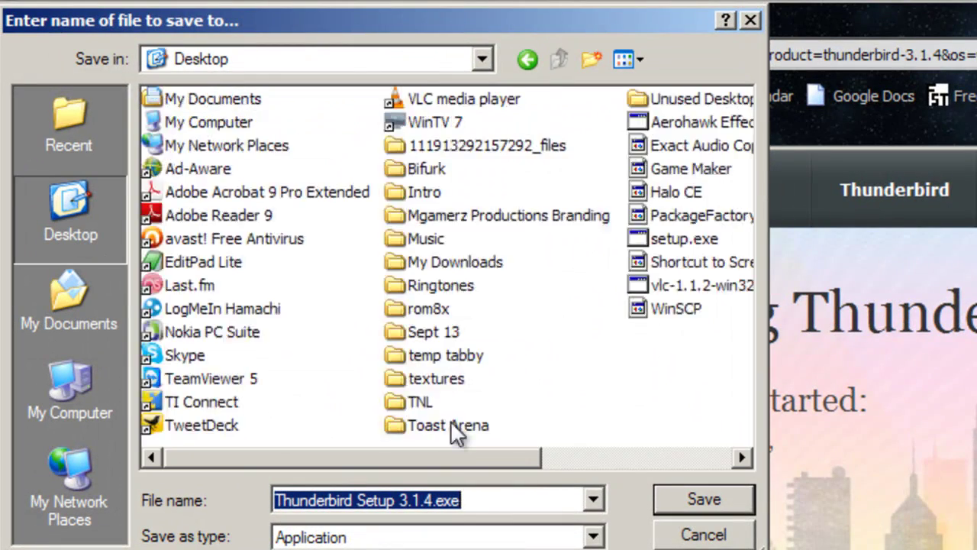
{"action": "left_click", "coordinate": [705, 511]}
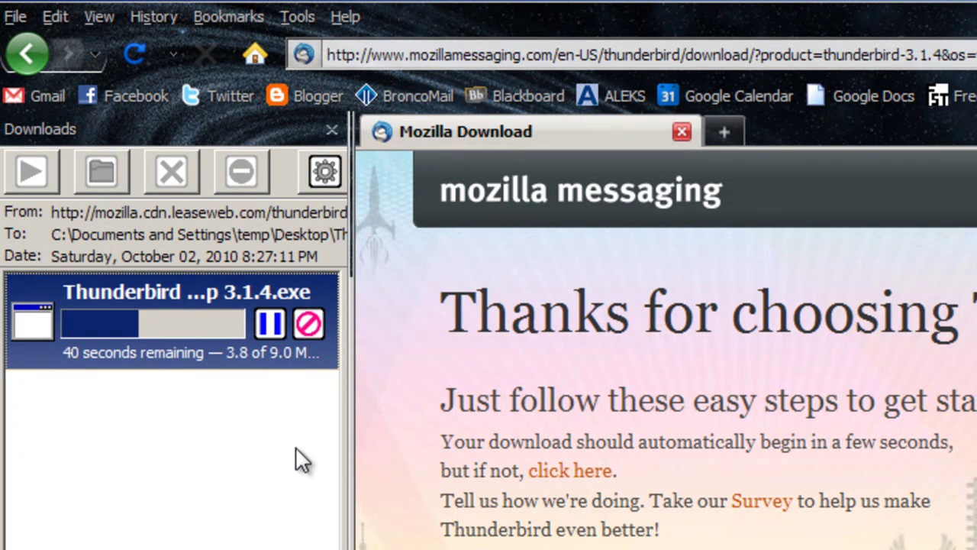
{"action": "left_click_drag", "start_coordinate": [350, 441], "coordinate": [448, 438]}
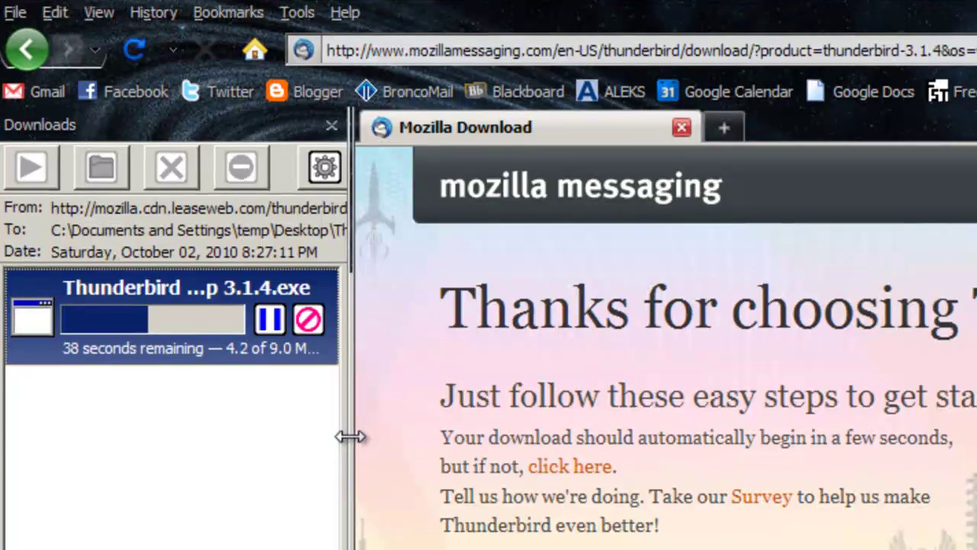
{"action": "left_click_drag", "start_coordinate": [443, 317], "coordinate": [340, 284]}
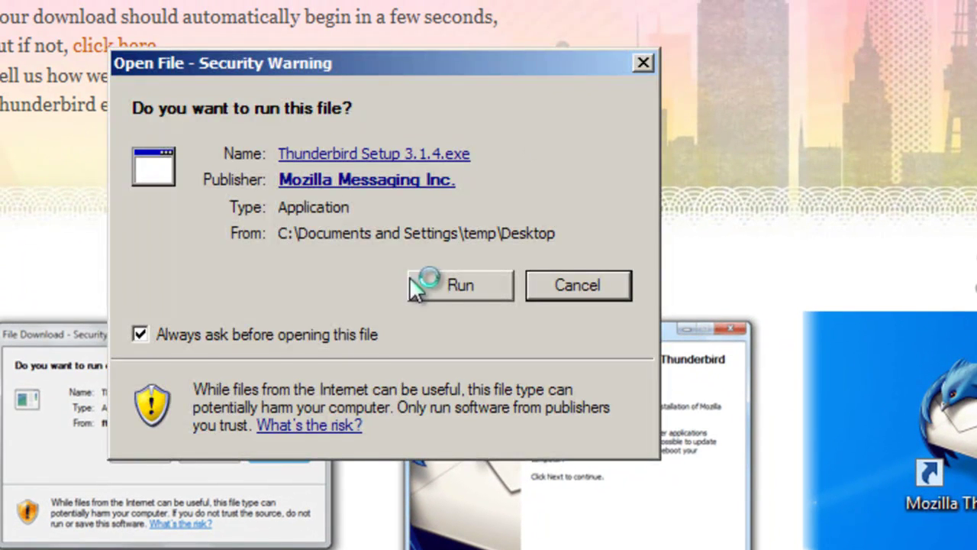
Run the Thunderbird installer, close the Downloads panel, and bring the extracting window forward.
{"action": "left_click", "coordinate": [431, 285]}
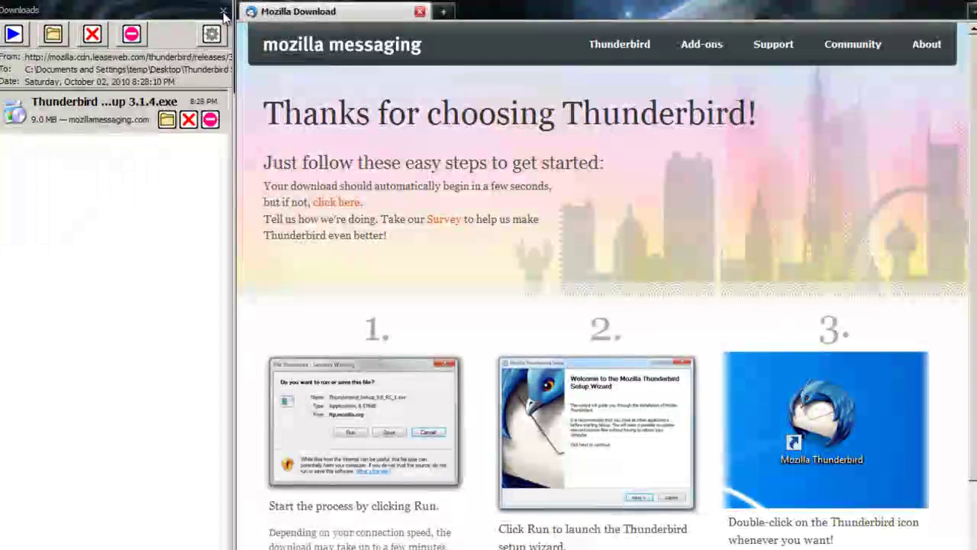
{"action": "left_click", "coordinate": [222, 11]}
{"action": "mouse_move", "coordinate": [972, 177]}
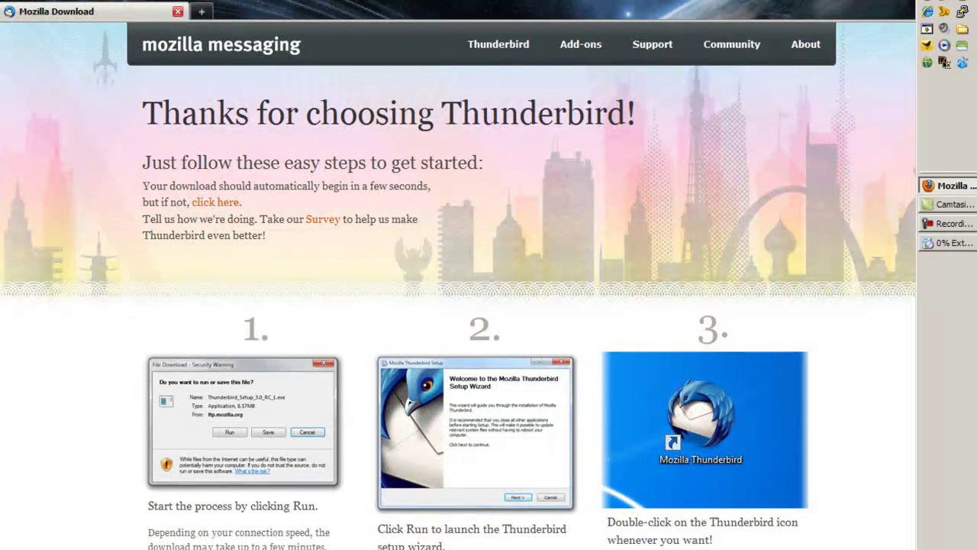
{"action": "left_click", "coordinate": [939, 244]}
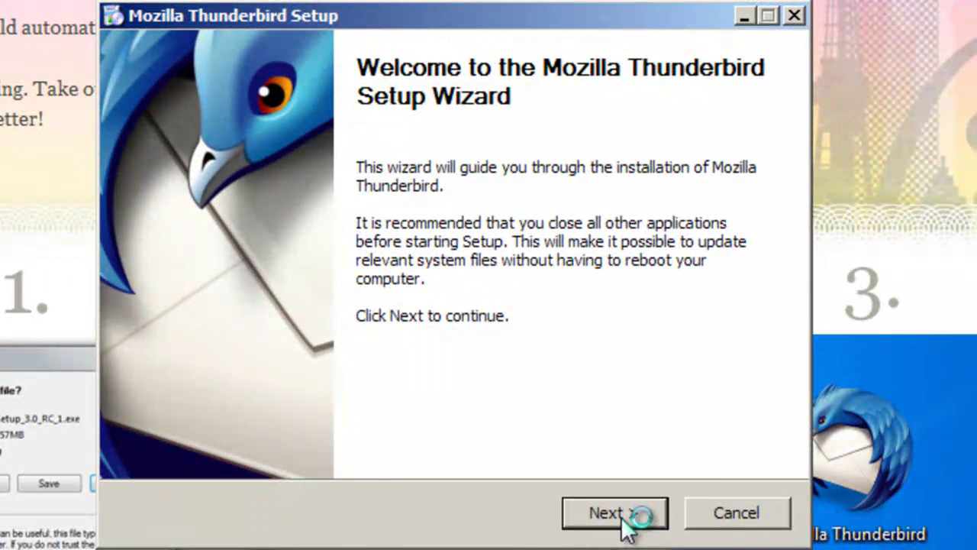
Install Thunderbird with the Standard setup type and finish with Launch Mozilla Thunderbird now checked.
{"action": "left_click", "coordinate": [610, 513]}
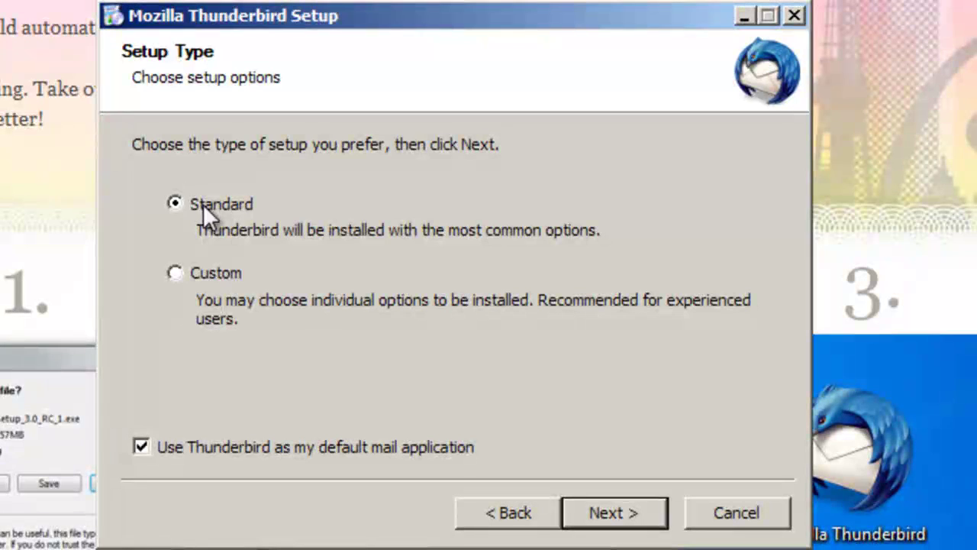
{"action": "left_click", "coordinate": [609, 512]}
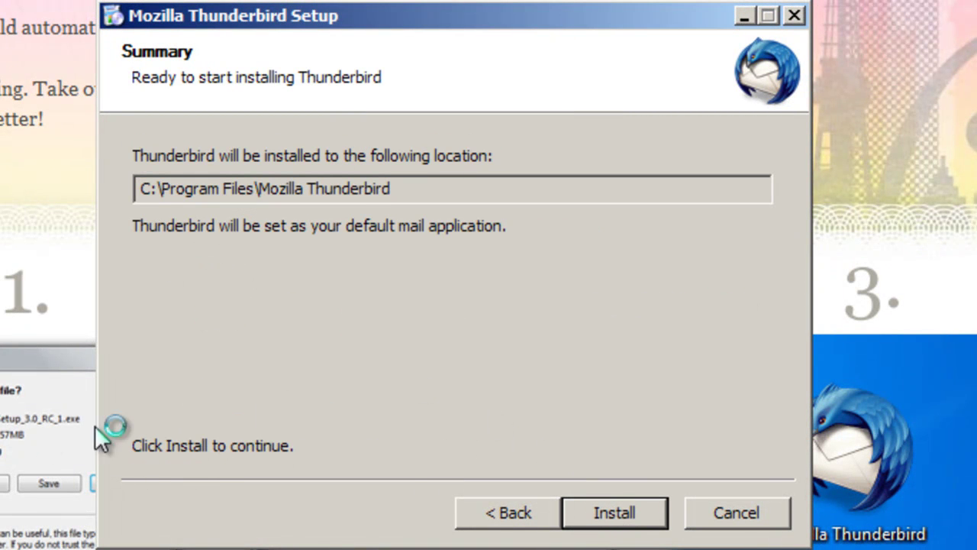
{"action": "left_click", "coordinate": [617, 506]}
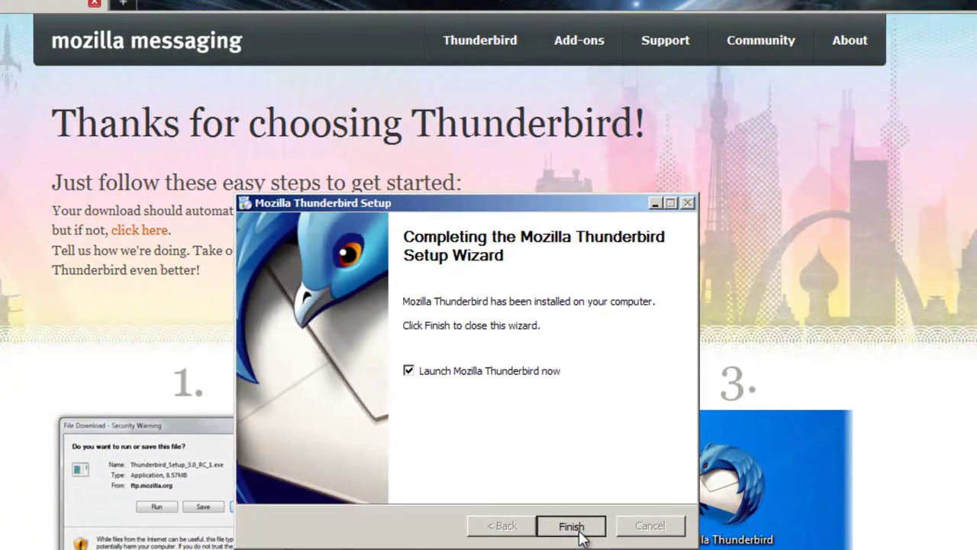
{"action": "left_click", "coordinate": [615, 512]}
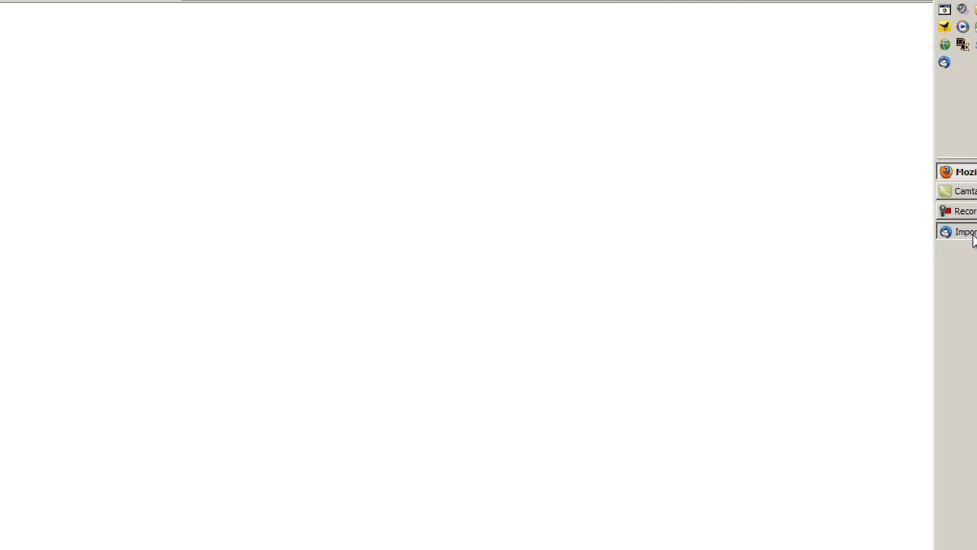
In the Import Wizard, select Don't import anything and confirm with Next.
{"action": "left_click", "coordinate": [973, 233]}
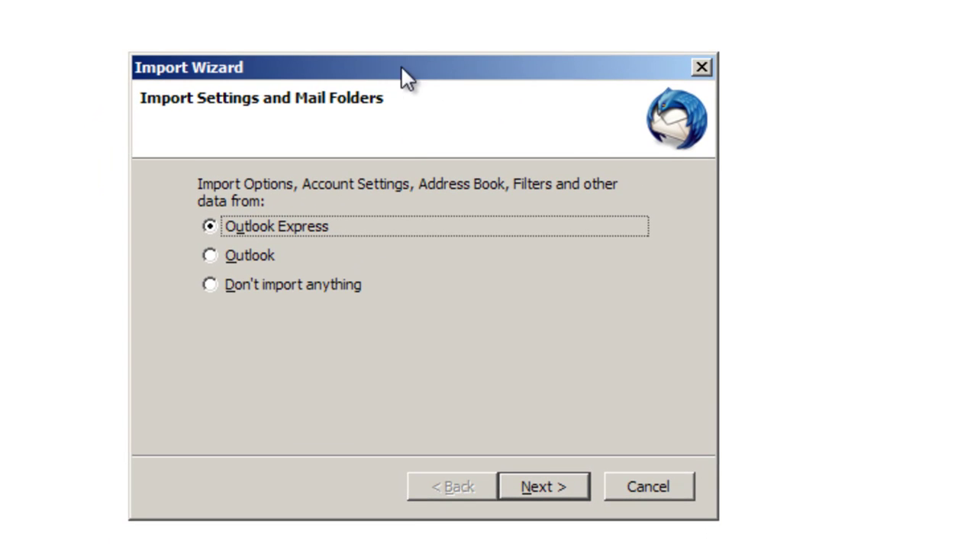
{"action": "left_click", "coordinate": [543, 460]}
{"action": "left_click", "coordinate": [245, 259]}
{"action": "left_click", "coordinate": [239, 284]}
{"action": "left_click", "coordinate": [224, 258]}
{"action": "left_click", "coordinate": [217, 291]}
{"action": "left_click", "coordinate": [541, 490]}
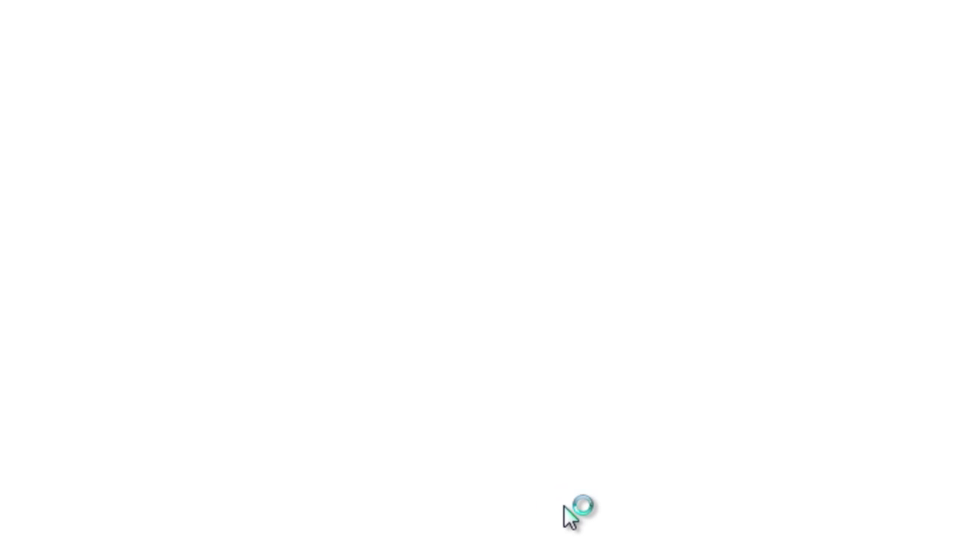
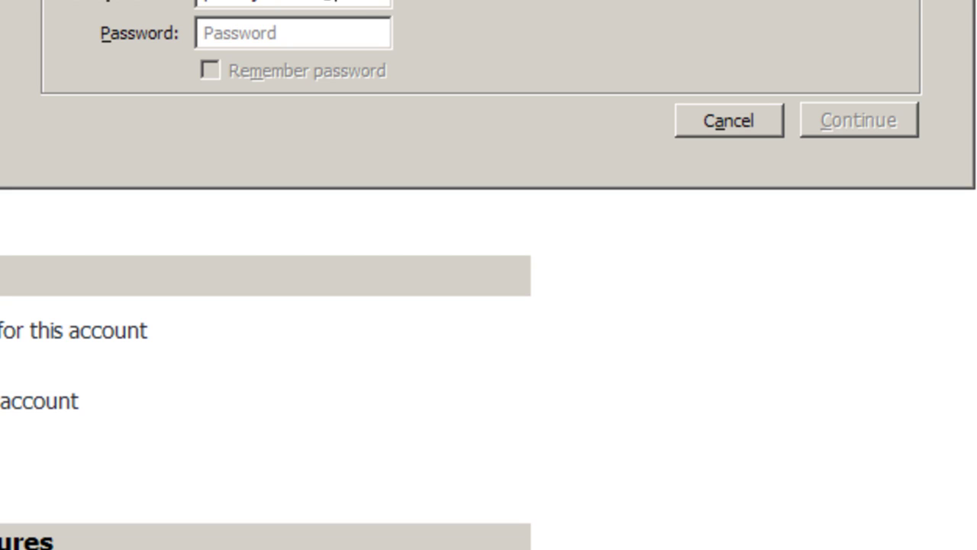
Enter the account password in the Mail Account Setup form.
{"action": "type", "text": "p"}
{"action": "left_click", "coordinate": [292, 33]}
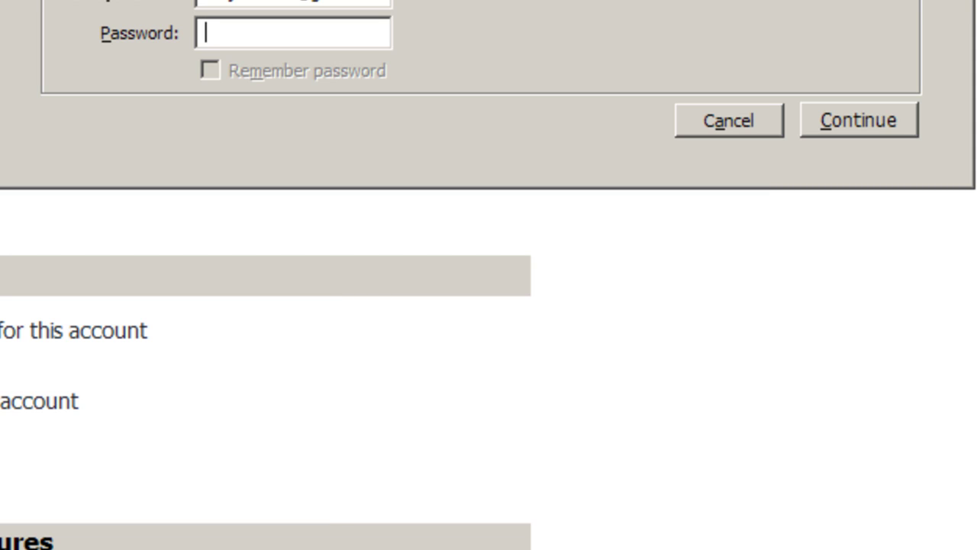
{"action": "type", "text": "•••••••••••••"}
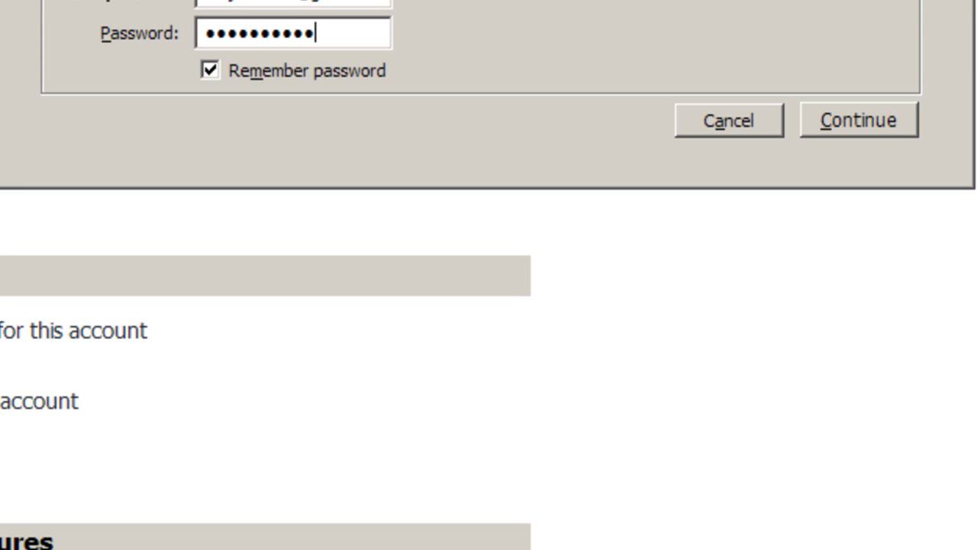
Keep Remember password ticked and detect the imap/smtp.googlemail.com SSL settings (993, 465).
{"action": "left_click", "coordinate": [210, 71]}
{"action": "key", "text": "space"}
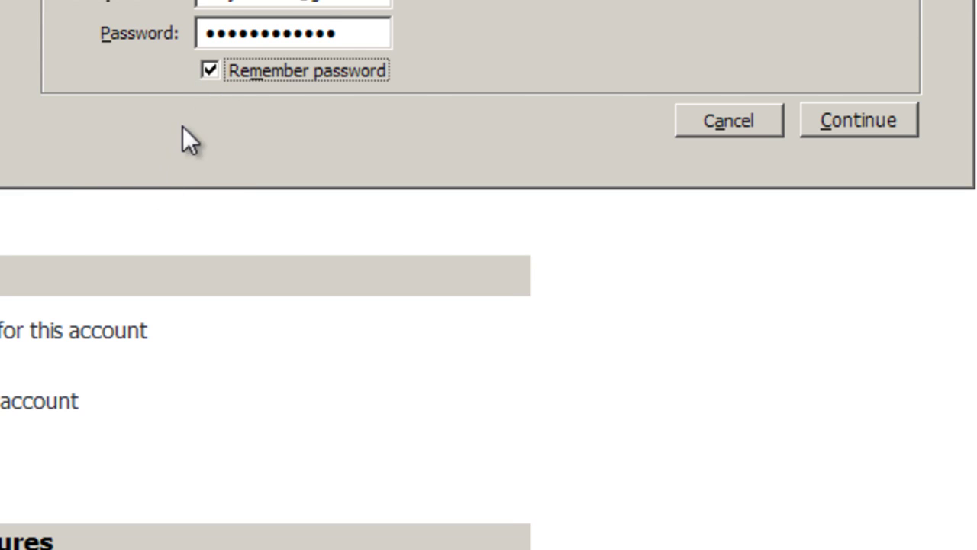
{"action": "left_click", "coordinate": [210, 71]}
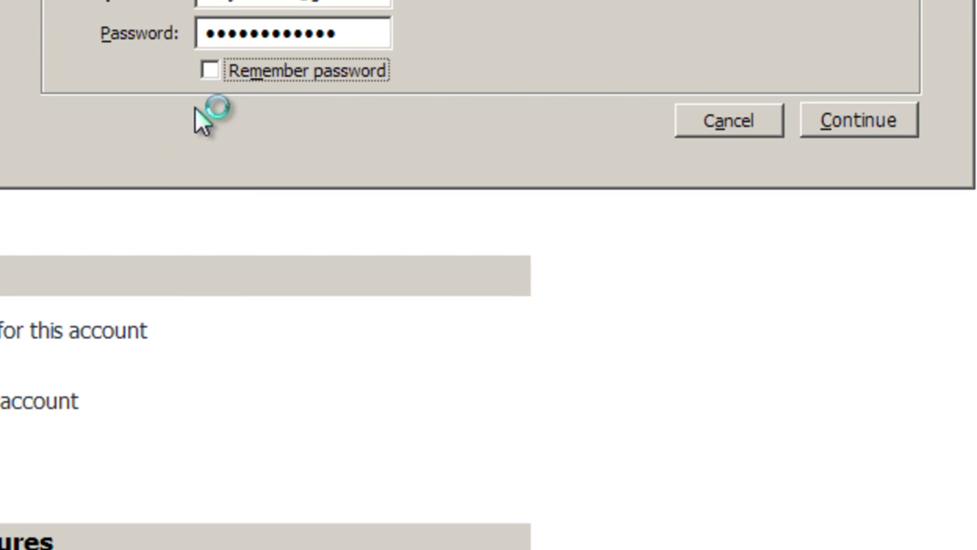
{"action": "key", "text": "space"}
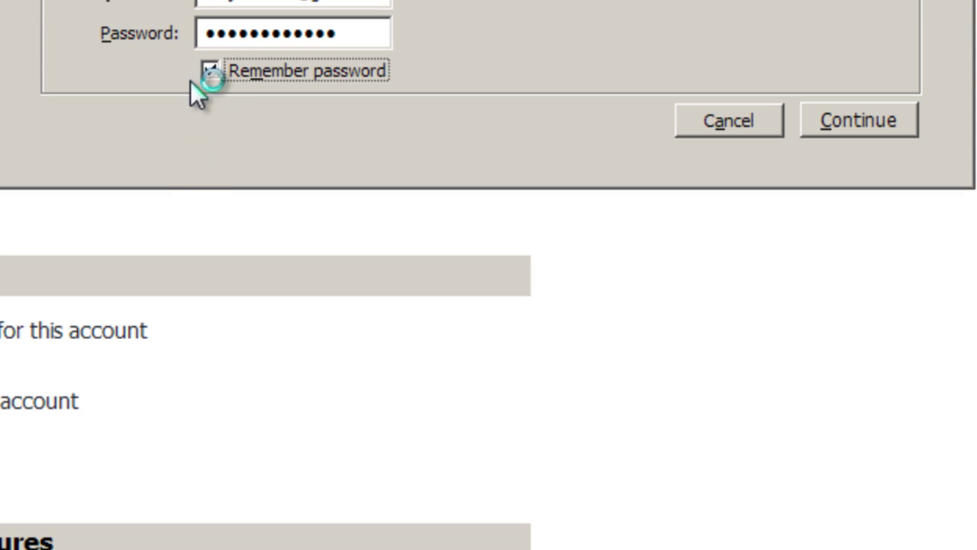
{"action": "left_click", "coordinate": [213, 74]}
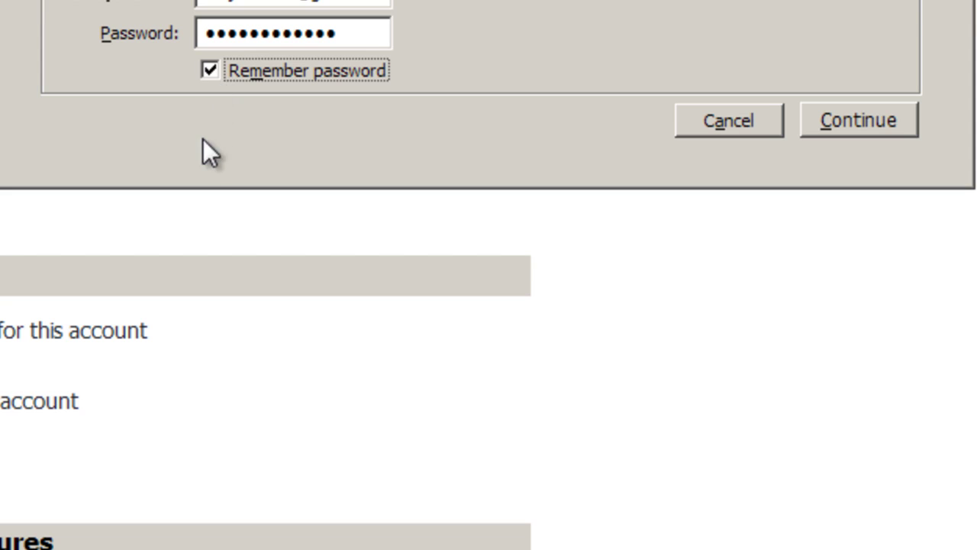
{"action": "left_click", "coordinate": [209, 71]}
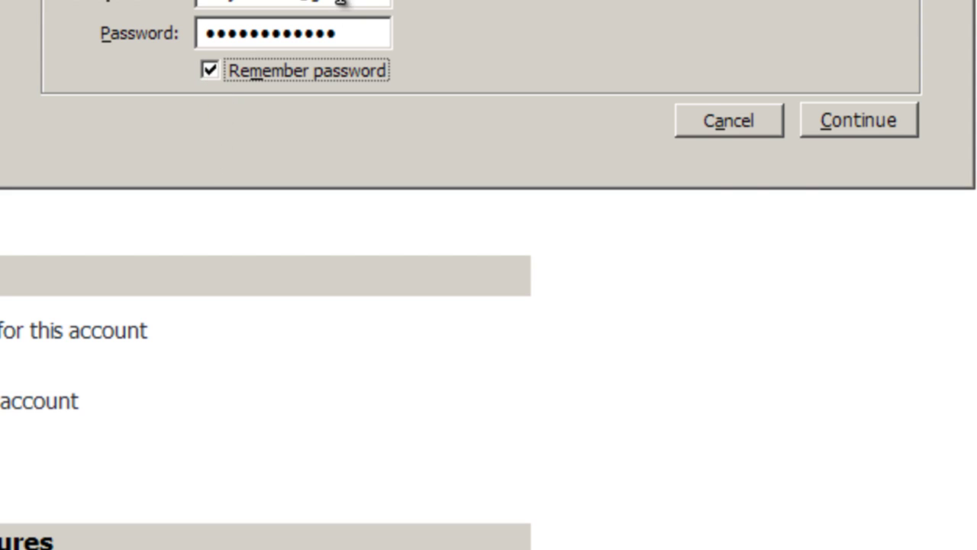
{"action": "left_click", "coordinate": [849, 122]}
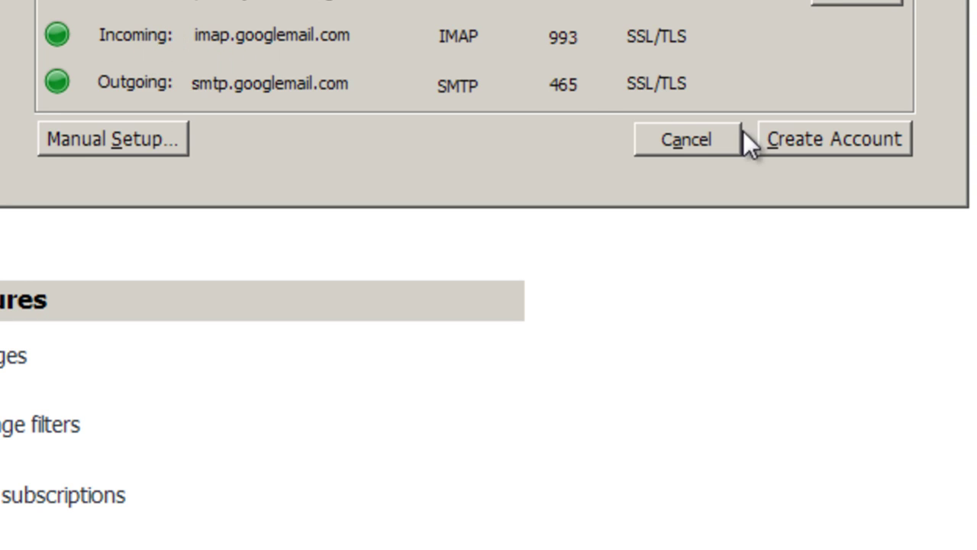
Create the googlemail account using the detected IMAP and SMTP settings.
{"action": "left_click", "coordinate": [793, 130]}
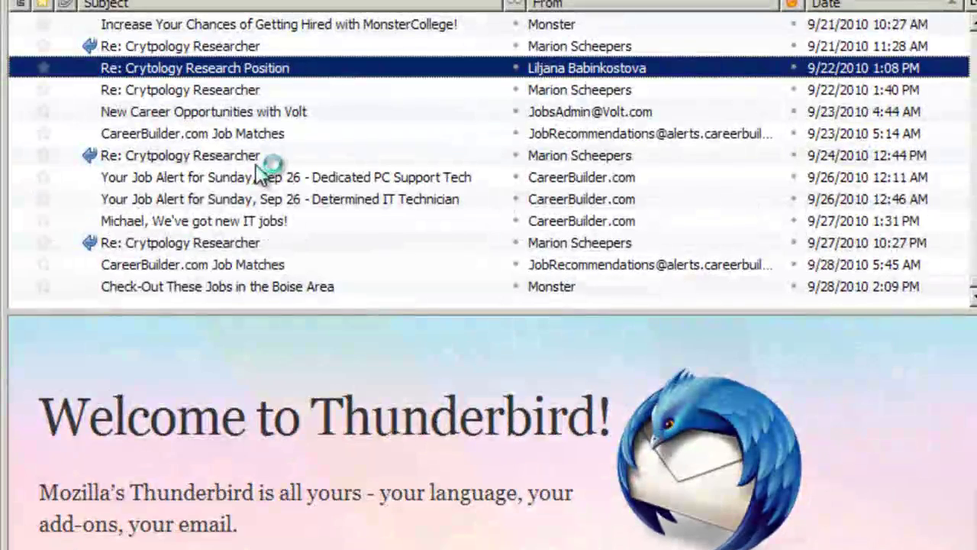
Preview two inbox messages, then start Add Mail Account from Account Settings' Account Actions.
{"action": "left_click", "coordinate": [258, 158]}
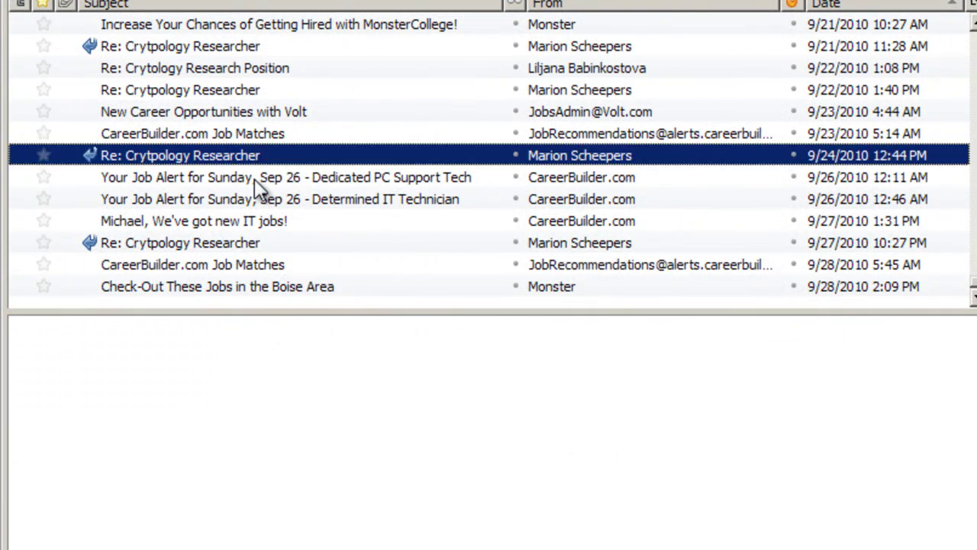
{"action": "left_click", "coordinate": [254, 179]}
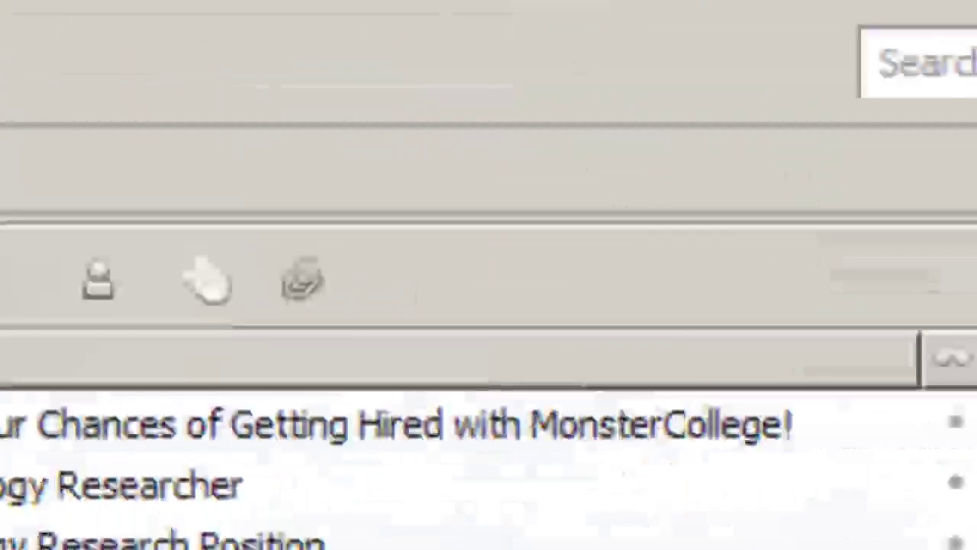
{"action": "left_click", "coordinate": [416, 172]}
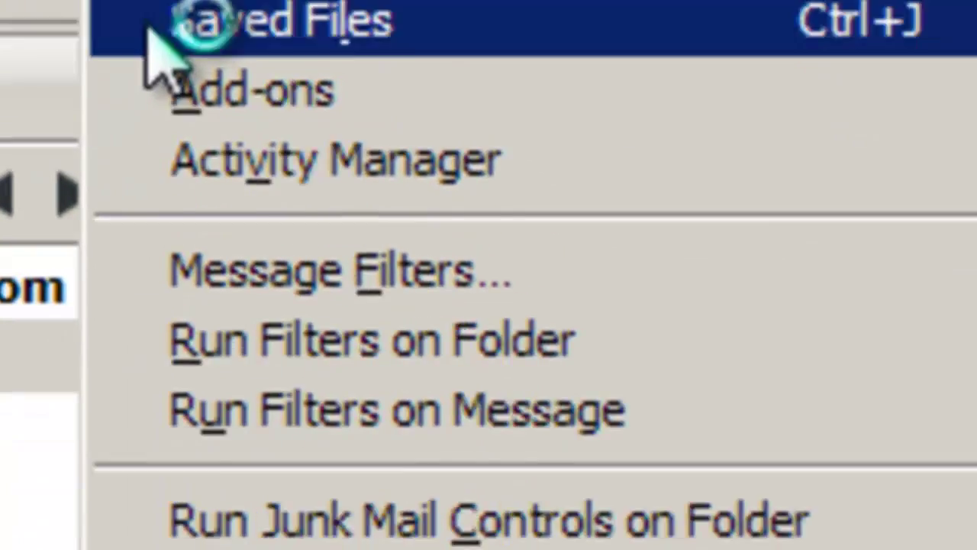
{"action": "left_click", "coordinate": [218, 378]}
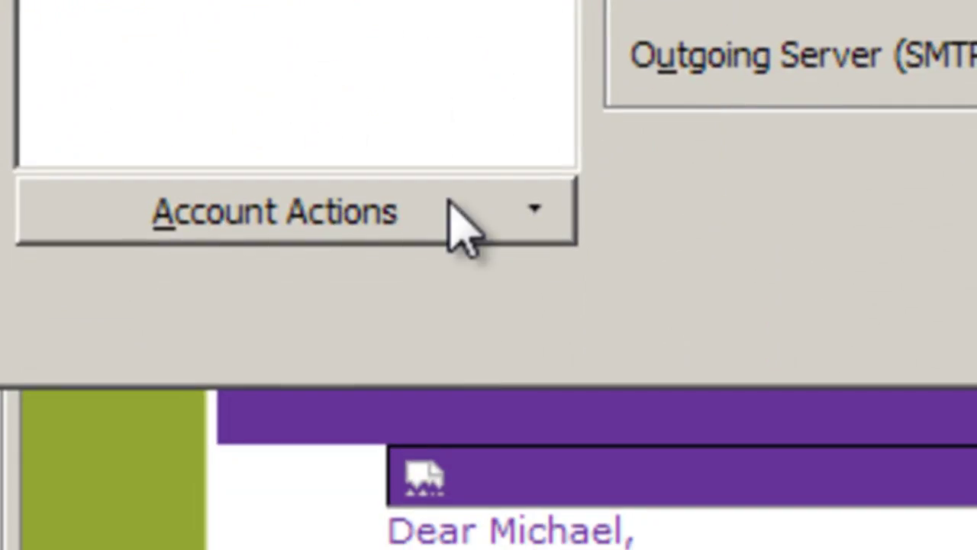
{"action": "left_click", "coordinate": [460, 410]}
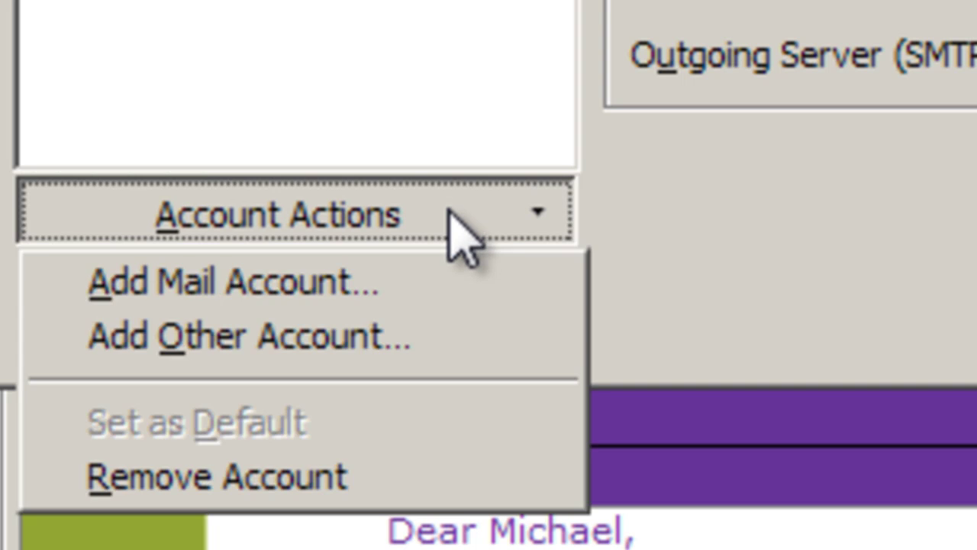
{"action": "left_click", "coordinate": [418, 306]}
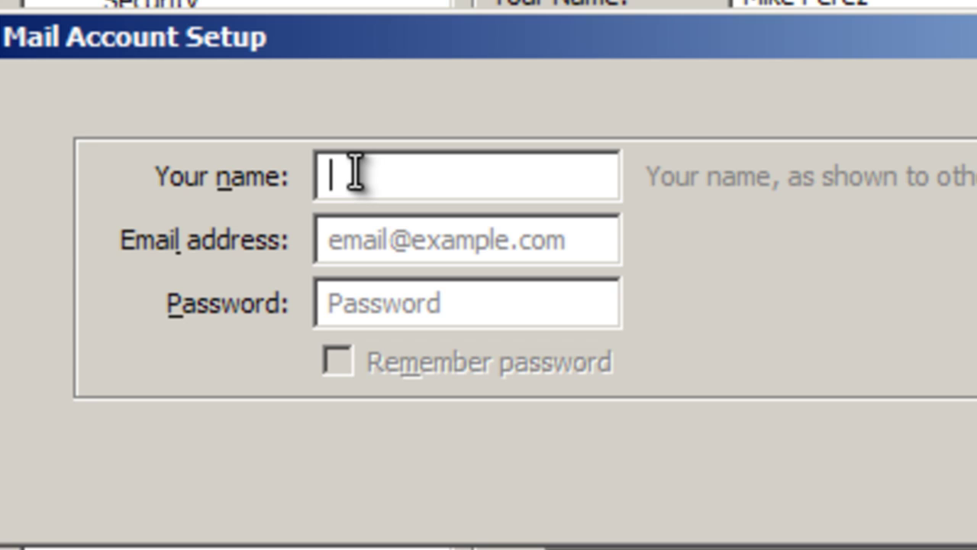
Enter the display name and the u.boisestate.edu e-mail address for the second account.
{"action": "type", "text": "Michael Perez"}
{"action": "key", "text": "Tab"}
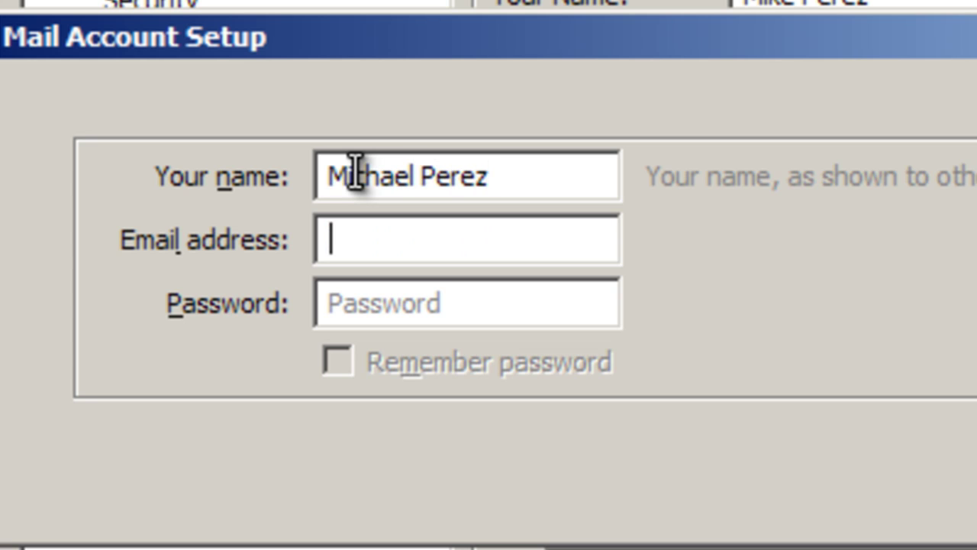
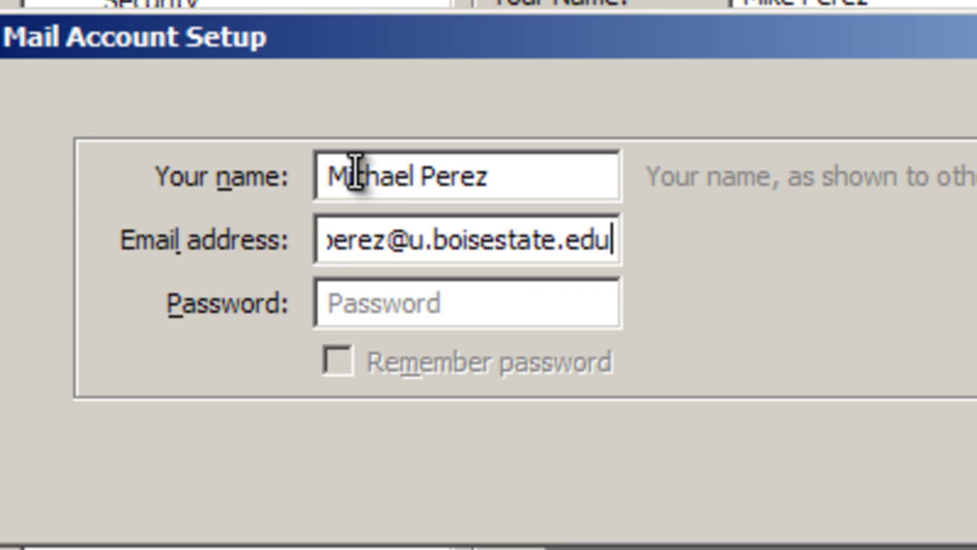
{"action": "left_click", "coordinate": [543, 300]}
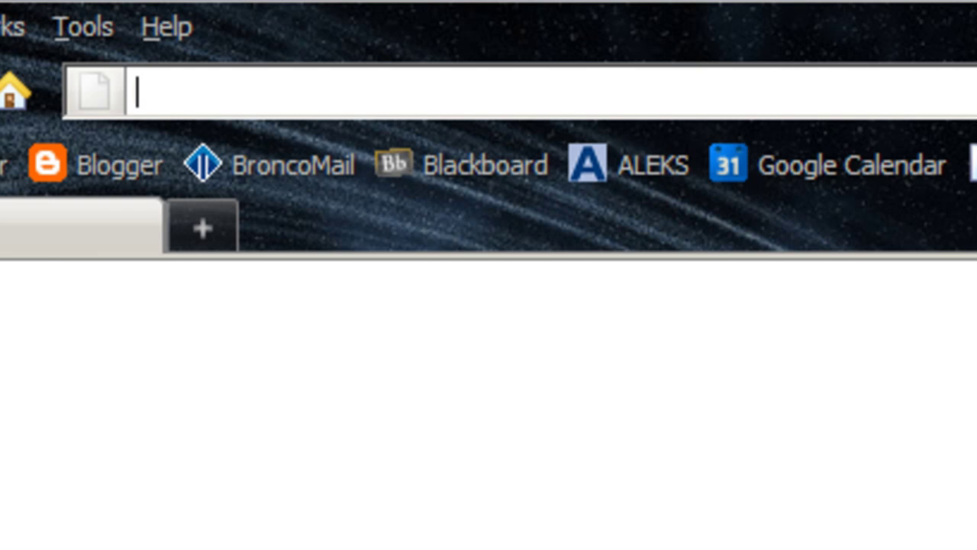
Load broncomail.u.boisestate.edu and sign in via Set your Google Password to the change-password page.
{"action": "type", "text": "broncomail."}
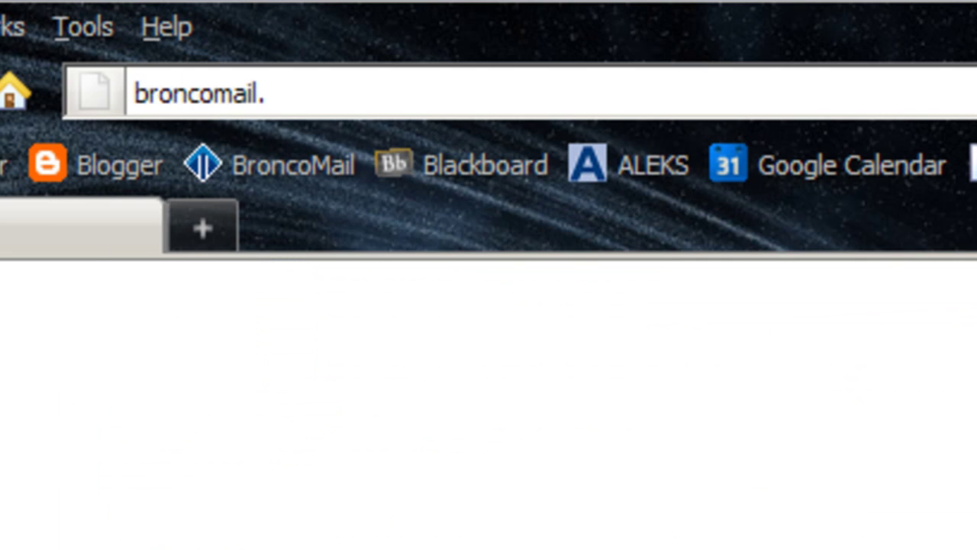
{"action": "type", "text": "u.boisestate.edu"}
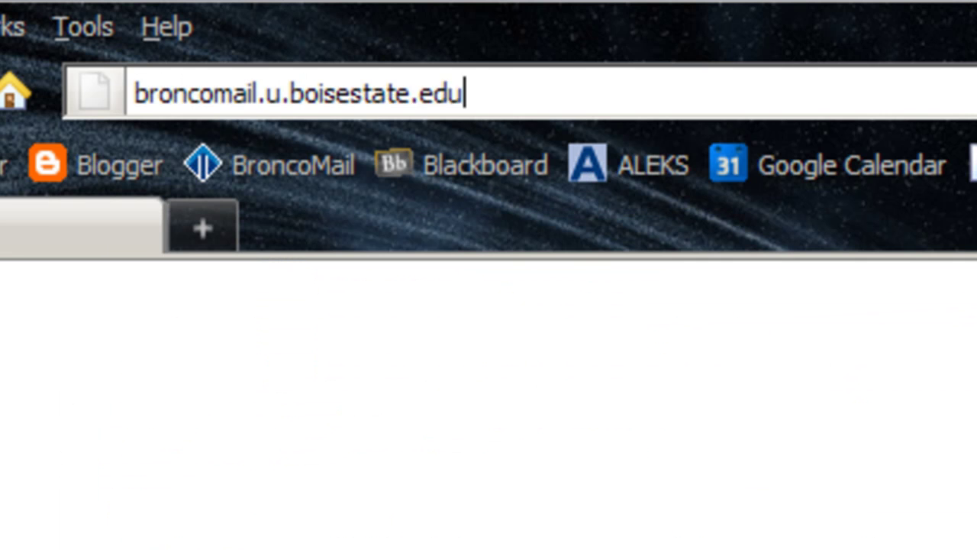
{"action": "key", "text": "Return"}
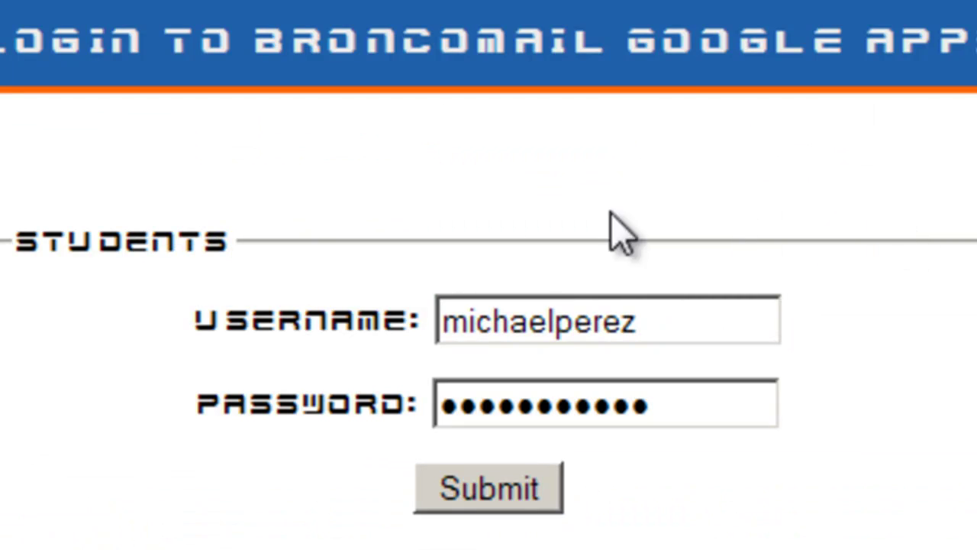
{"action": "left_click_drag", "start_coordinate": [2, 348], "coordinate": [786, 350]}
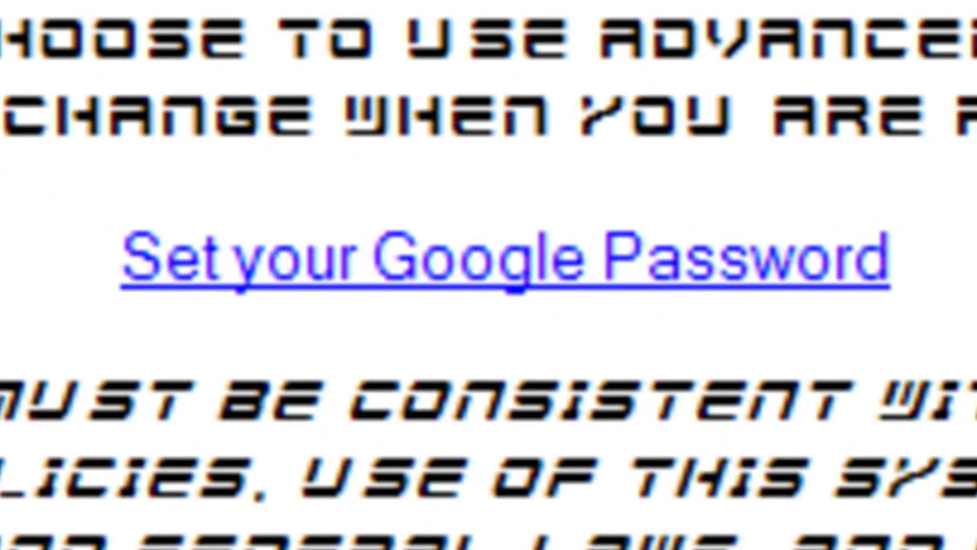
{"action": "left_click", "coordinate": [400, 256]}
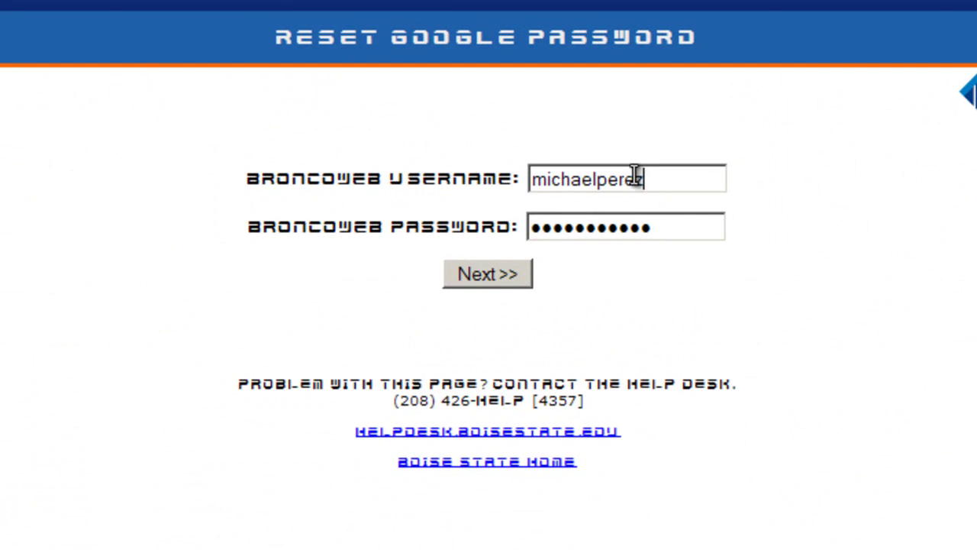
{"action": "left_click", "coordinate": [501, 273]}
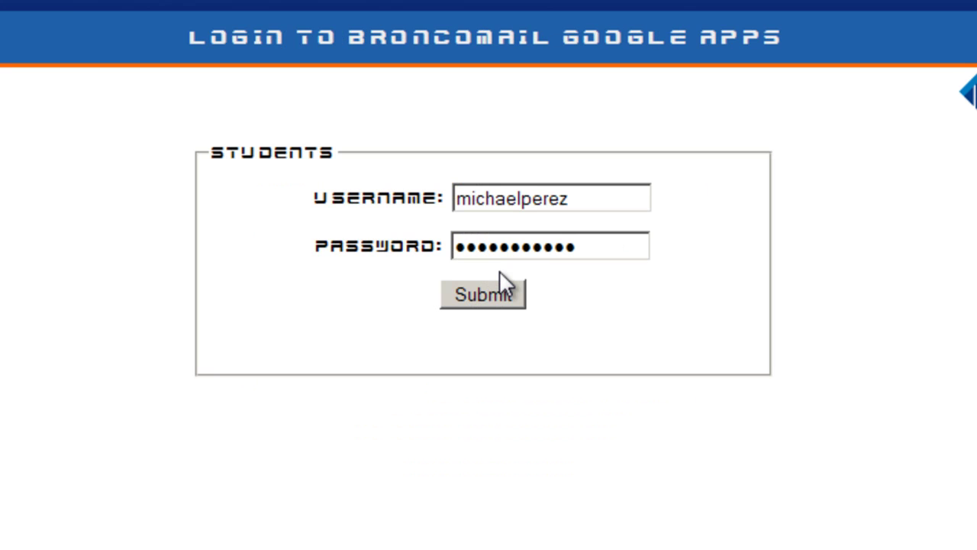
{"action": "left_click", "coordinate": [532, 298]}
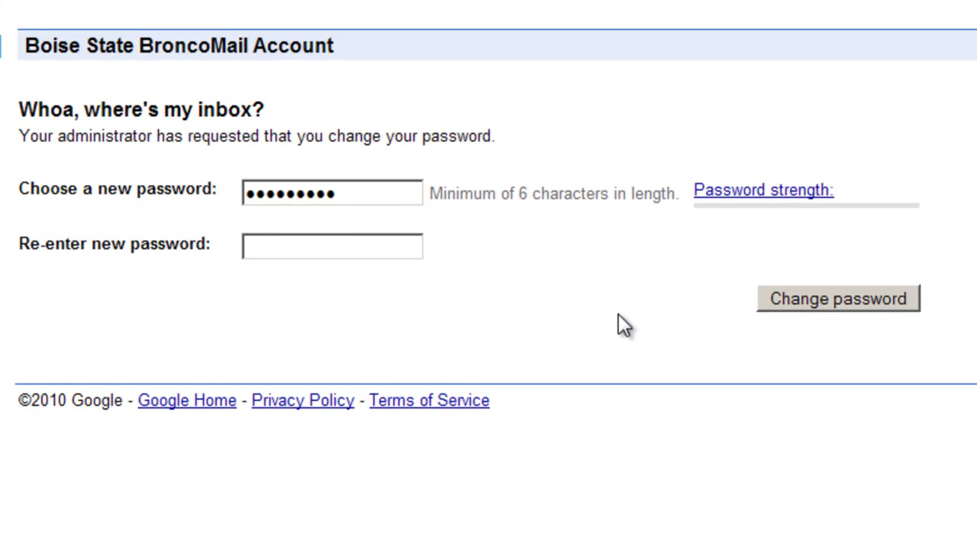
Edit the new password in BroncoMail's Choose a new password and re-enter fields.
{"action": "left_click_drag", "start_coordinate": [369, 192], "coordinate": [239, 190]}
{"action": "left_click", "coordinate": [309, 193]}
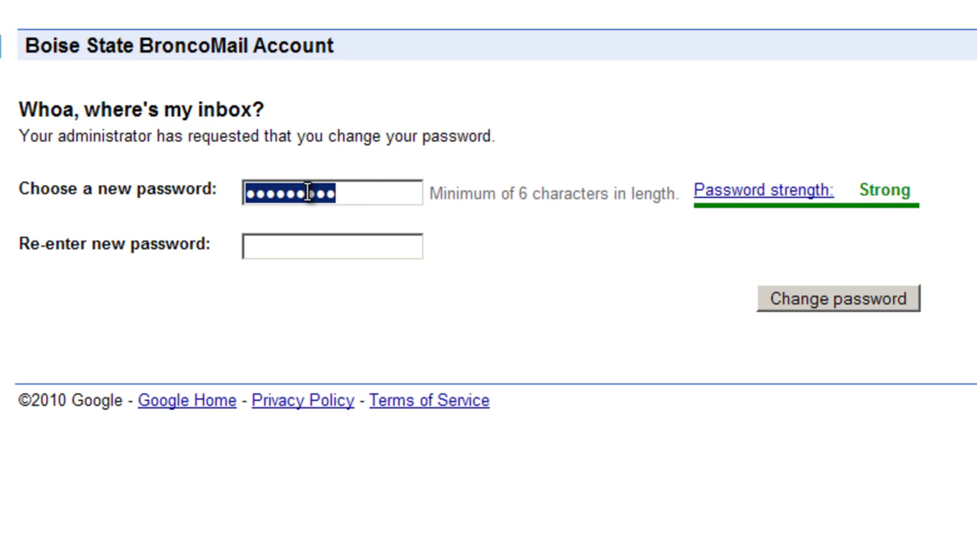
{"action": "left_click", "coordinate": [326, 243]}
{"action": "left_click", "coordinate": [345, 196]}
{"action": "left_click", "coordinate": [334, 242]}
{"action": "left_click", "coordinate": [340, 198]}
{"action": "left_click", "coordinate": [326, 245]}
{"action": "left_click_drag", "start_coordinate": [355, 192], "coordinate": [255, 197]}
{"action": "left_click", "coordinate": [251, 194]}
{"action": "left_click", "coordinate": [271, 236]}
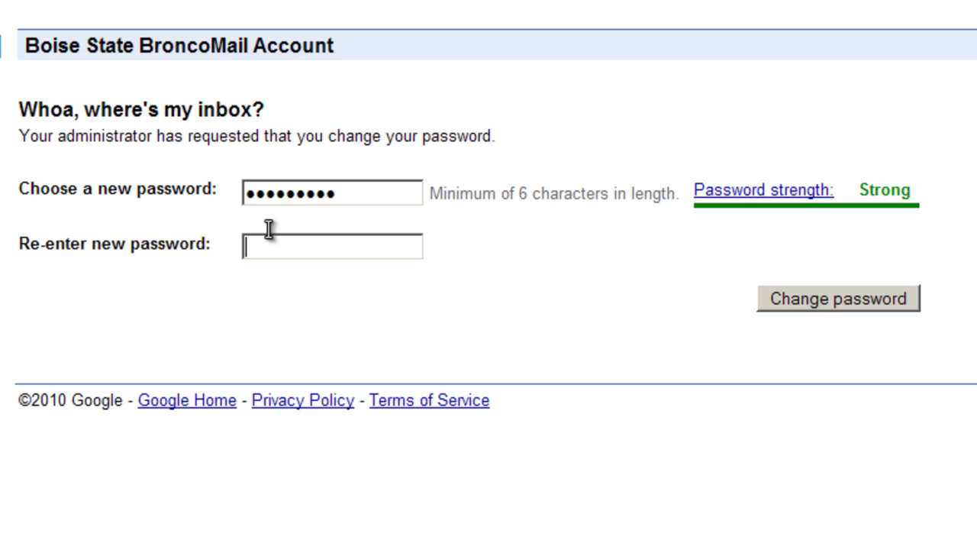
{"action": "left_click", "coordinate": [254, 196]}
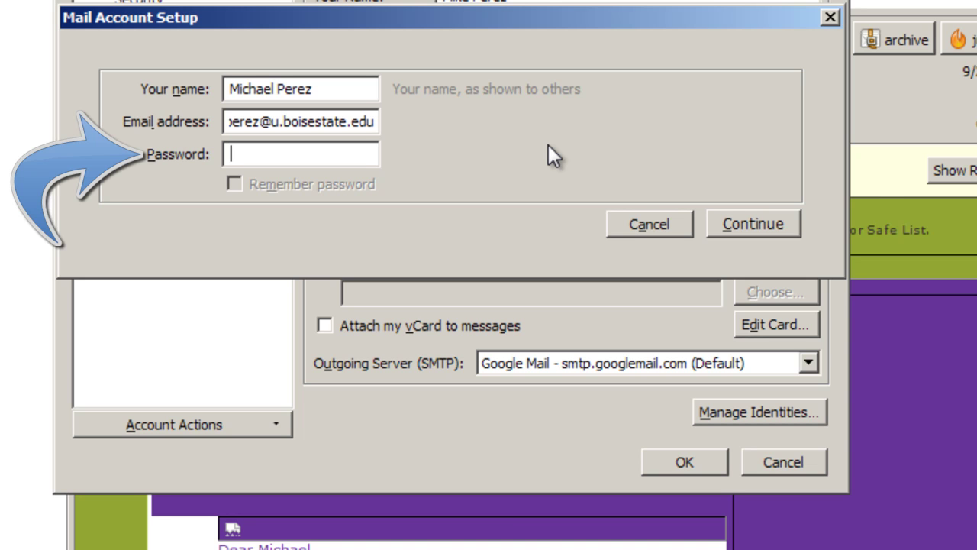
Submit the university account password and create the account with the found settings.
{"action": "type", "text": "**********"}
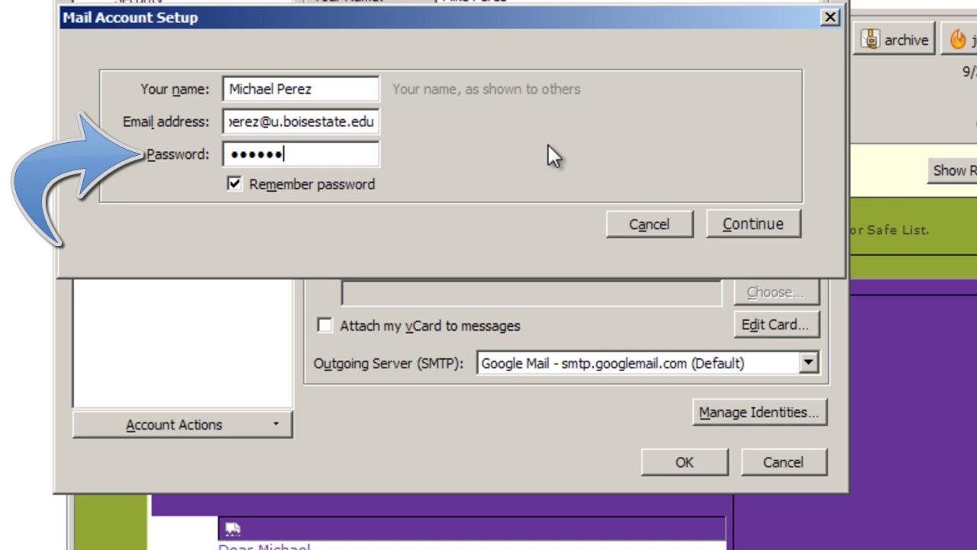
{"action": "key", "text": "Return"}
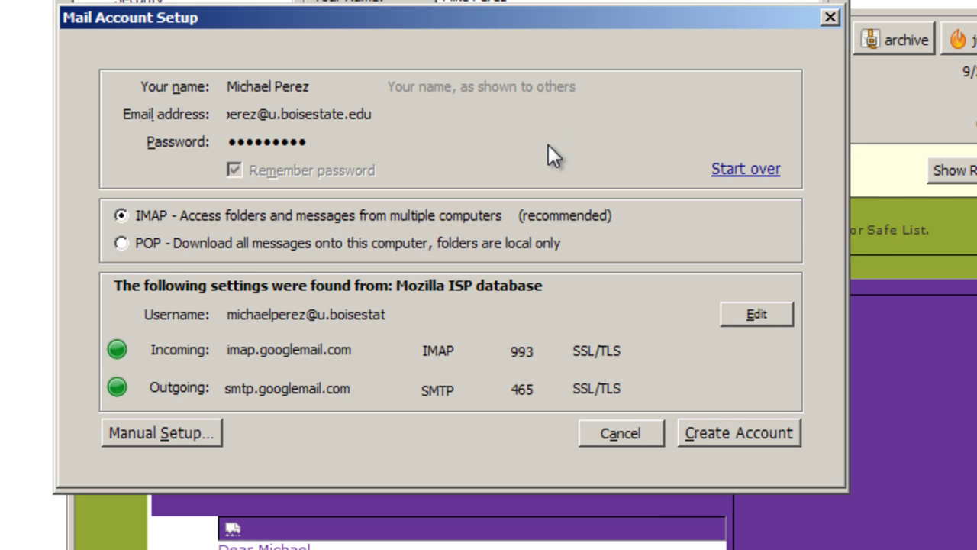
{"action": "left_click", "coordinate": [733, 432]}
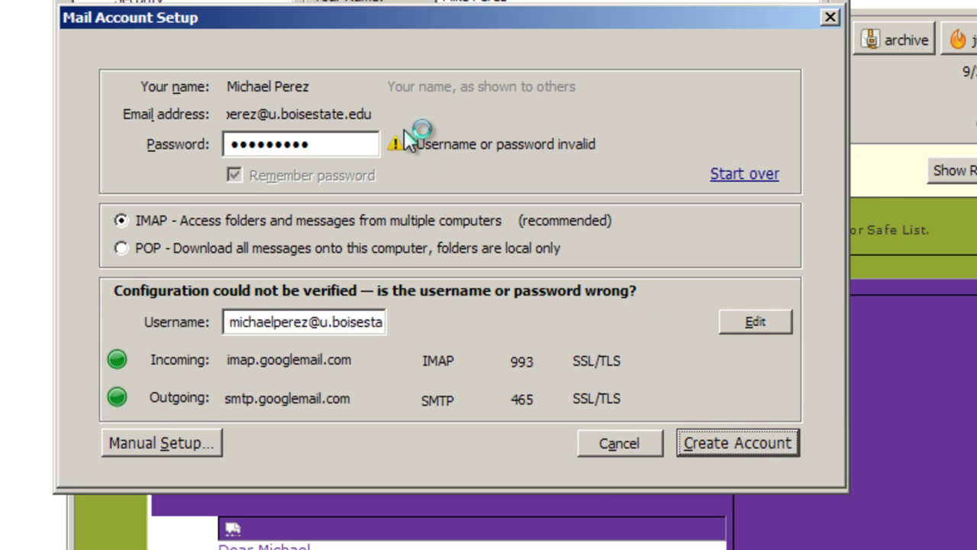
Replace the rejected password with the corrected one and resubmit it.
{"action": "left_click", "coordinate": [326, 145]}
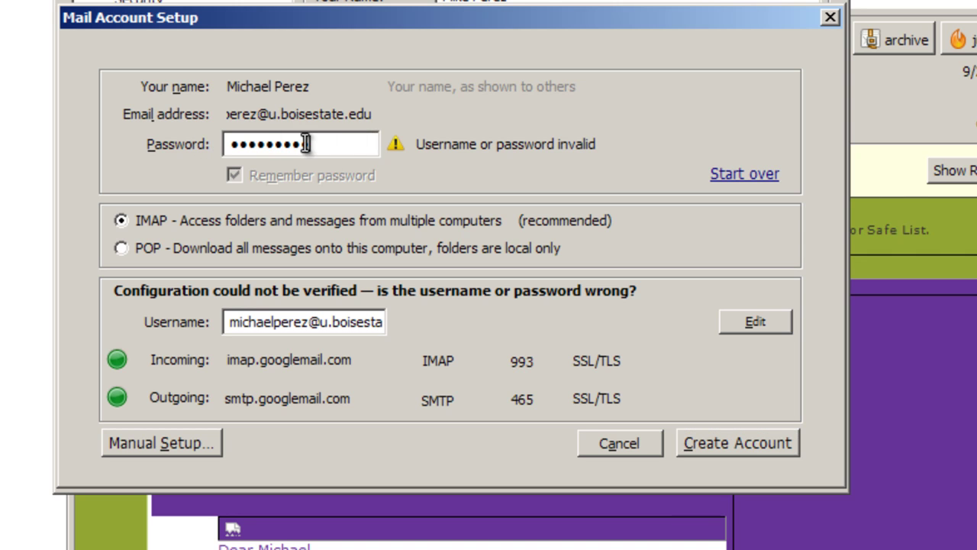
{"action": "key", "text": "ctrl+a"}
{"action": "type", "text": "••••••••••"}
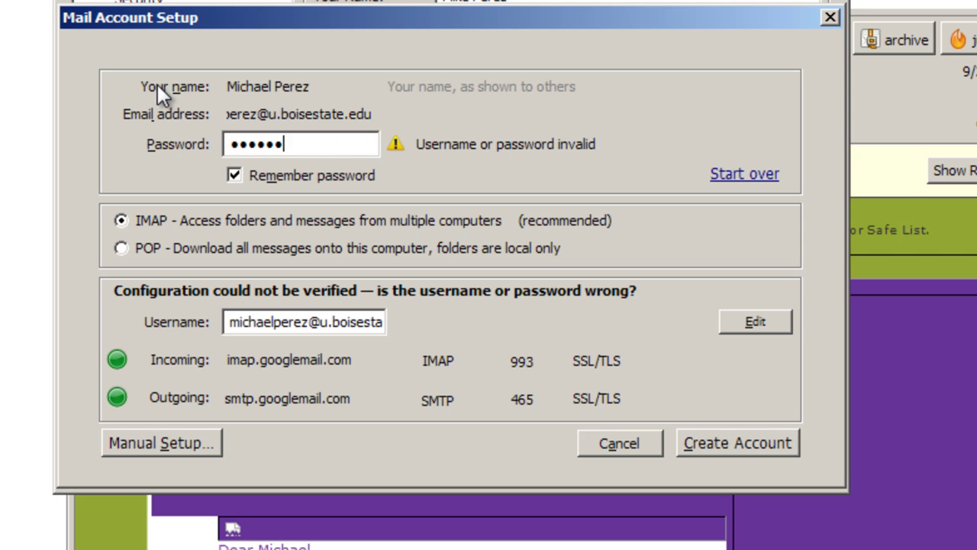
{"action": "key", "text": "Return"}
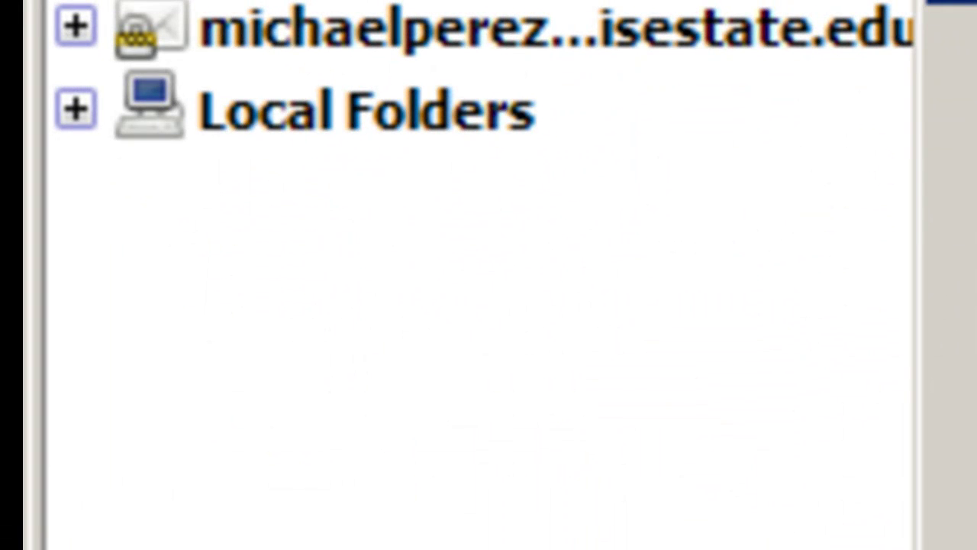
Expand the university account's folders and open its Inbox.
{"action": "left_click", "coordinate": [74, 27]}
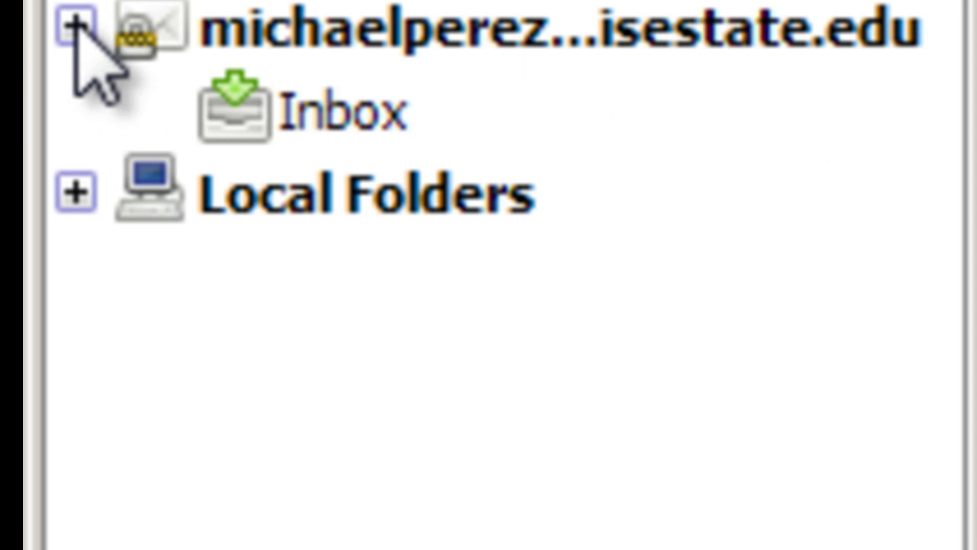
{"action": "left_click", "coordinate": [246, 93]}
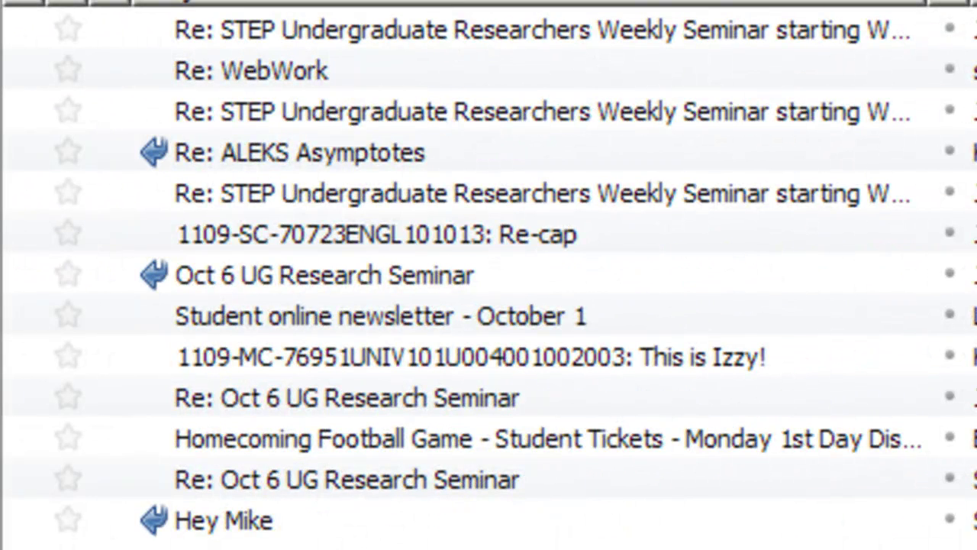
{"action": "scroll", "coordinate": [404, 343], "scroll_direction": "up", "scroll_amount": 4}
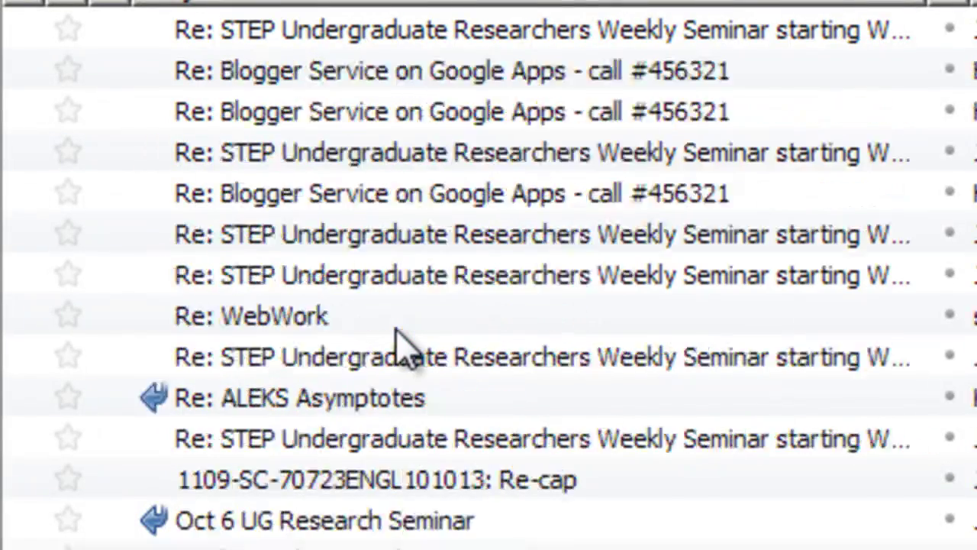
{"action": "scroll", "coordinate": [404, 342], "scroll_direction": "up", "scroll_amount": 10}
{"action": "scroll", "coordinate": [400, 336], "scroll_direction": "down", "scroll_amount": 12}
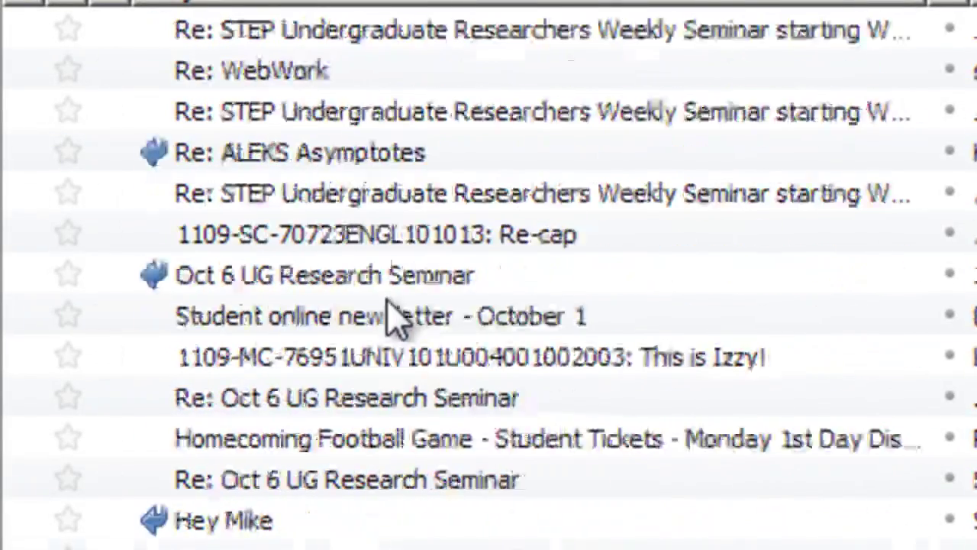
Preview the STEP seminar reply, Re: Oct 6 UG Research Seminar, and Student online newsletter messages.
{"action": "left_click", "coordinate": [418, 243]}
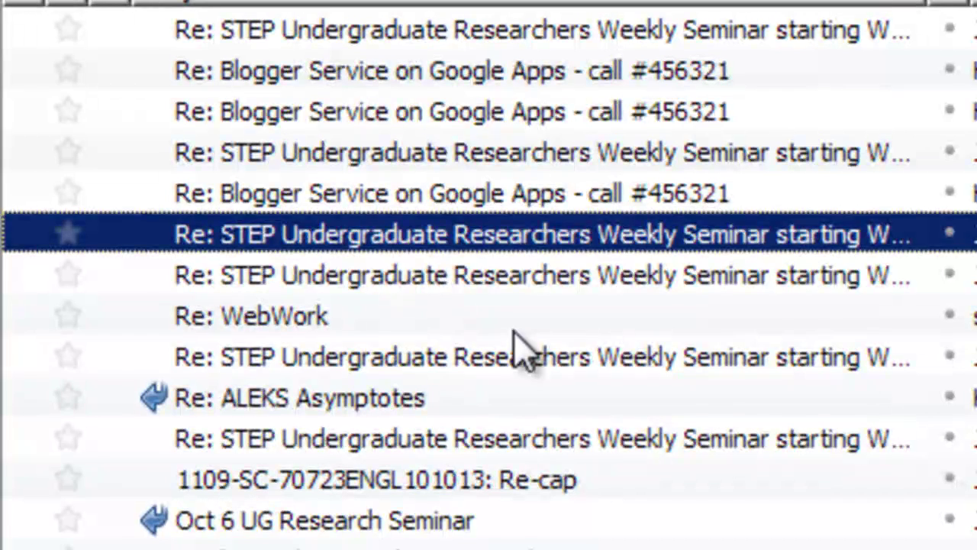
{"action": "scroll", "coordinate": [521, 352], "scroll_direction": "down", "scroll_amount": 2}
{"action": "left_click", "coordinate": [487, 398]}
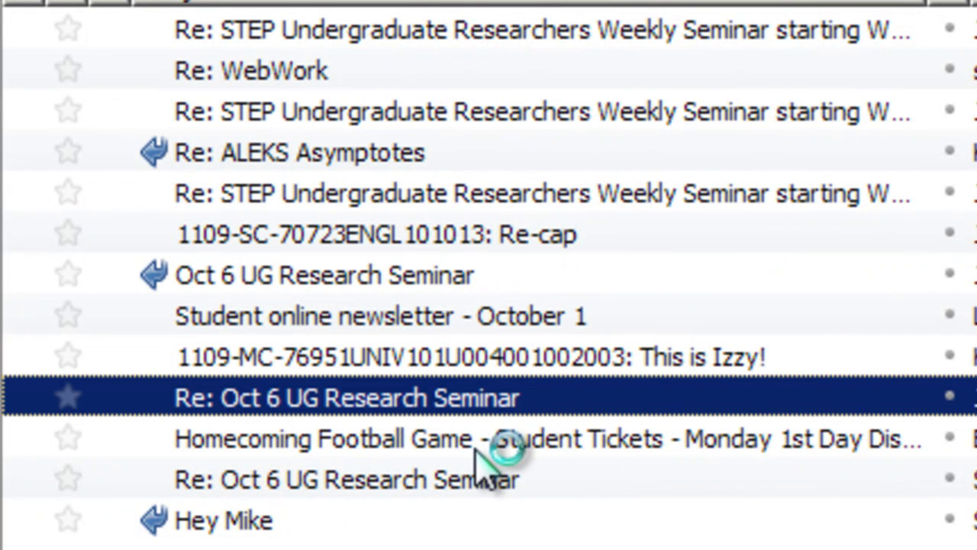
{"action": "key", "text": "Down"}
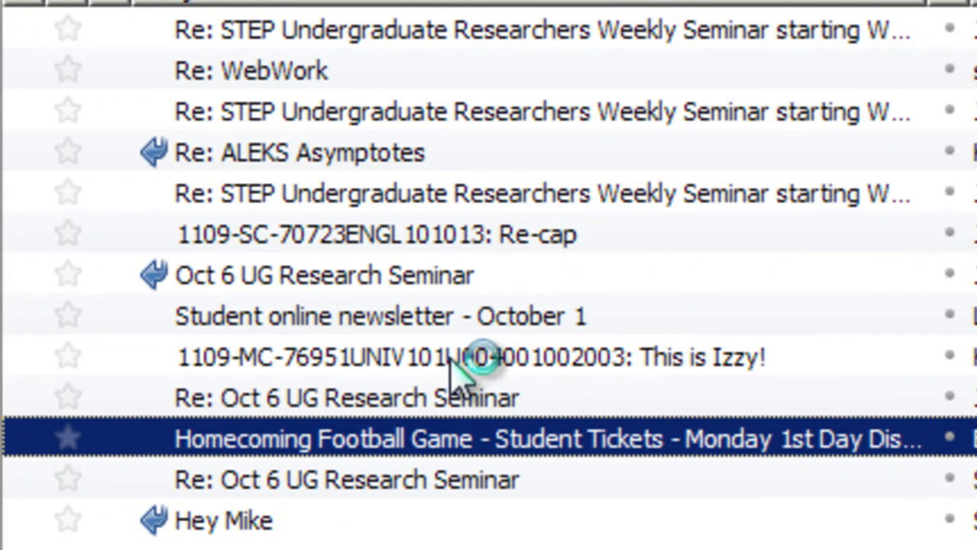
{"action": "left_click", "coordinate": [454, 333]}
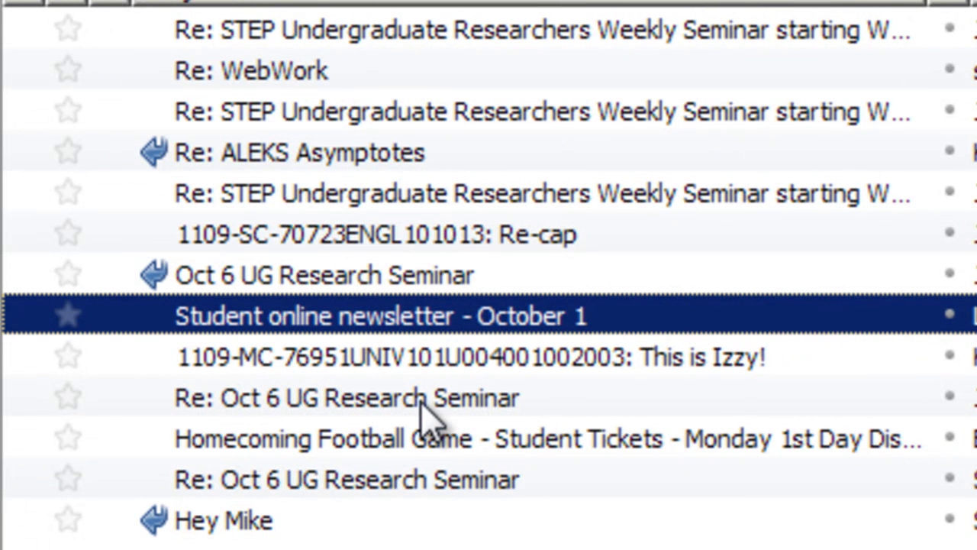
{"action": "left_click", "coordinate": [355, 524]}
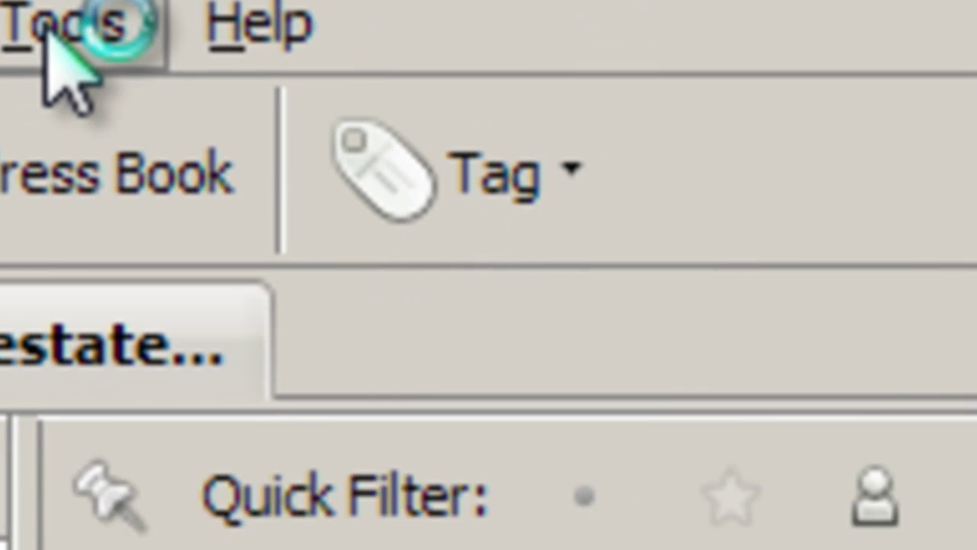
Open the Add-ons Manager, enlarge it, and install Adblock Plus.
{"action": "left_click", "coordinate": [48, 37]}
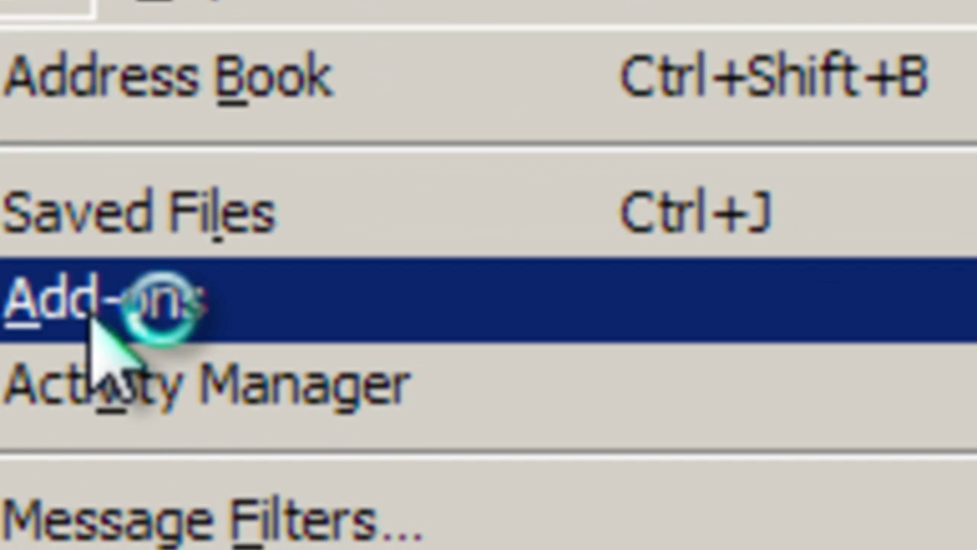
{"action": "left_click", "coordinate": [164, 359]}
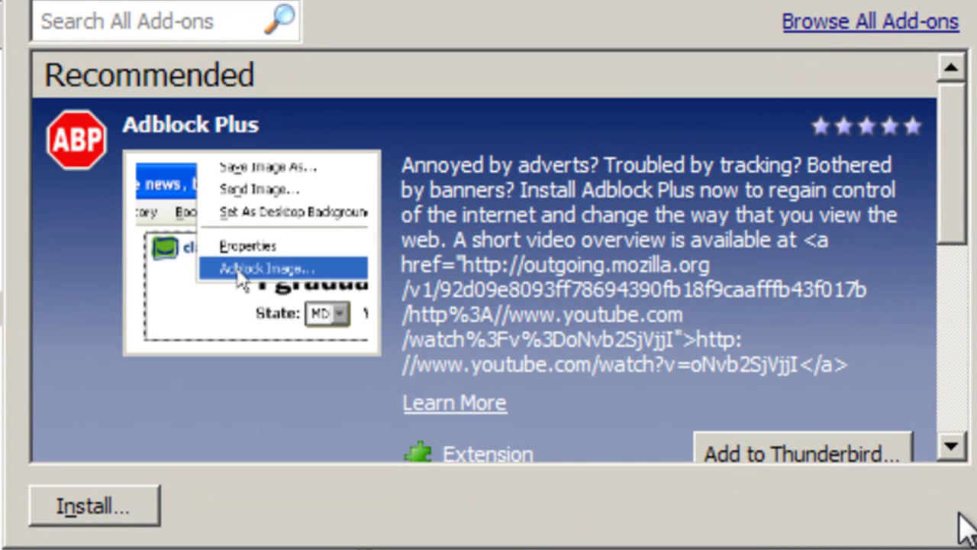
{"action": "left_click_drag", "start_coordinate": [968, 539], "coordinate": [976, 549]}
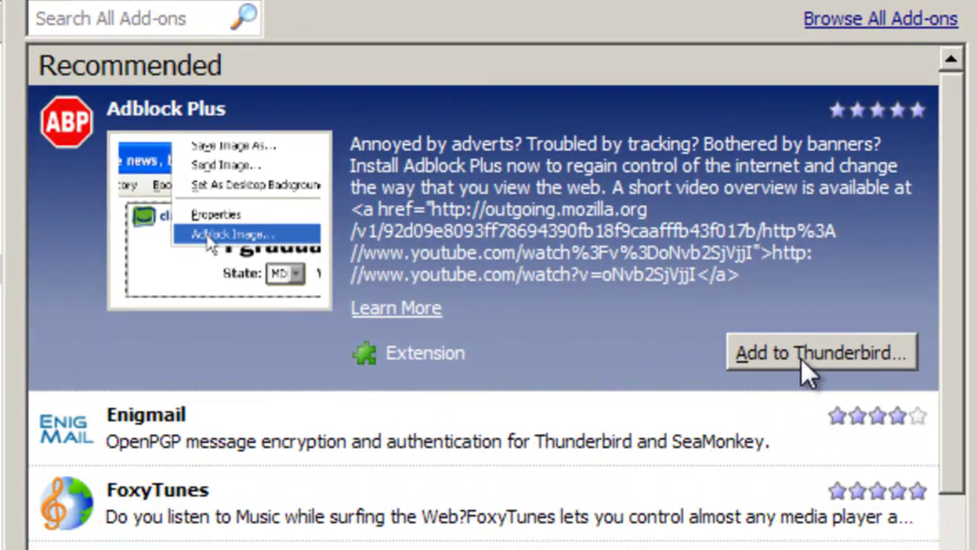
{"action": "left_click", "coordinate": [801, 356]}
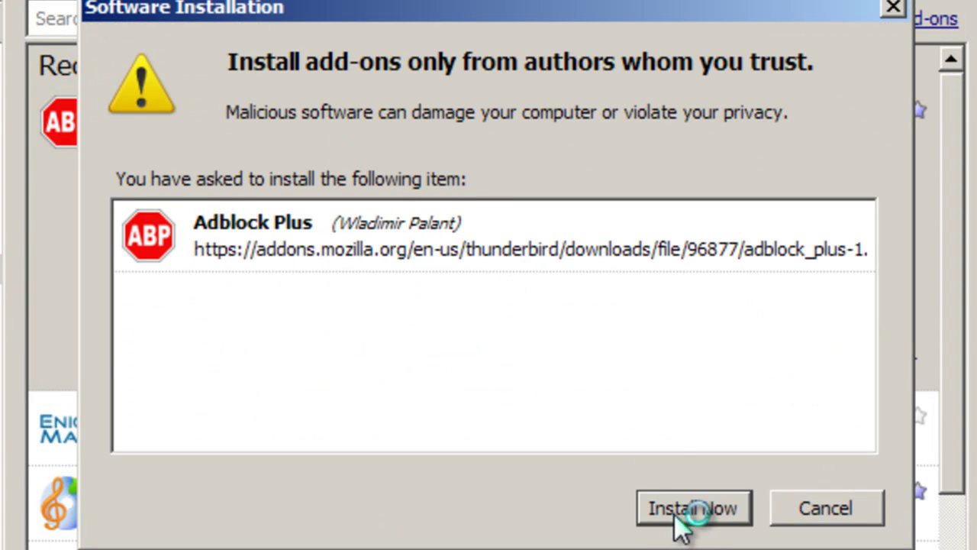
{"action": "left_click", "coordinate": [677, 510]}
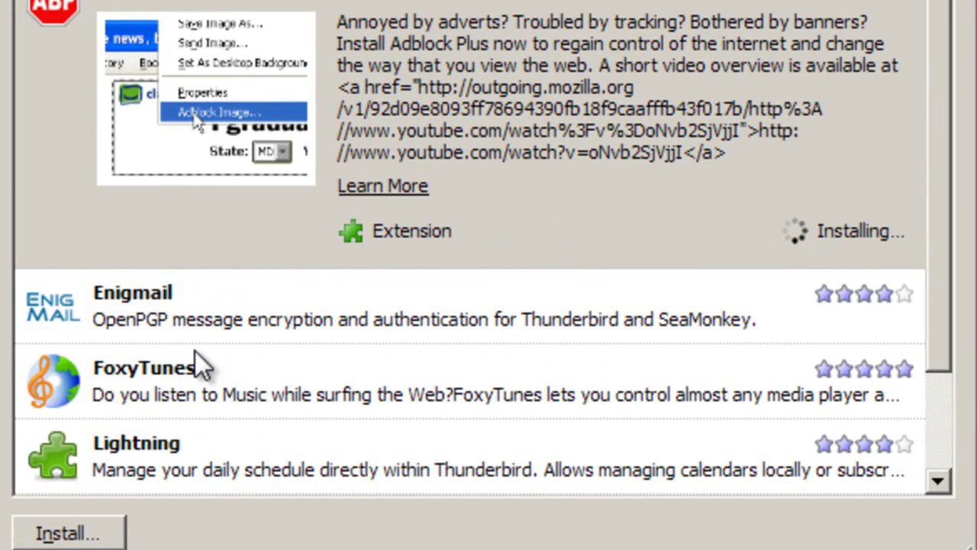
Install FoxyTunes and look at the ThunderBrowse entry's details.
{"action": "left_click", "coordinate": [208, 469]}
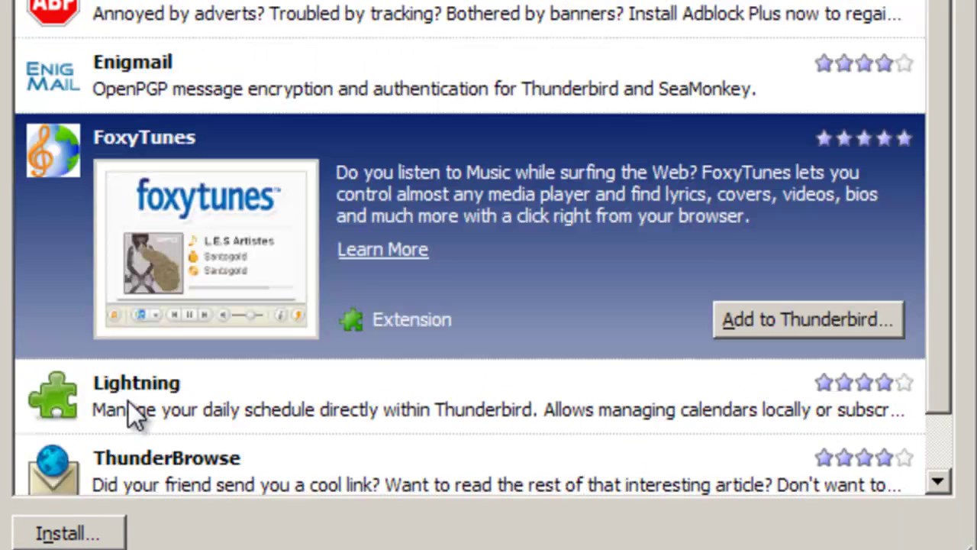
{"action": "left_click", "coordinate": [796, 329]}
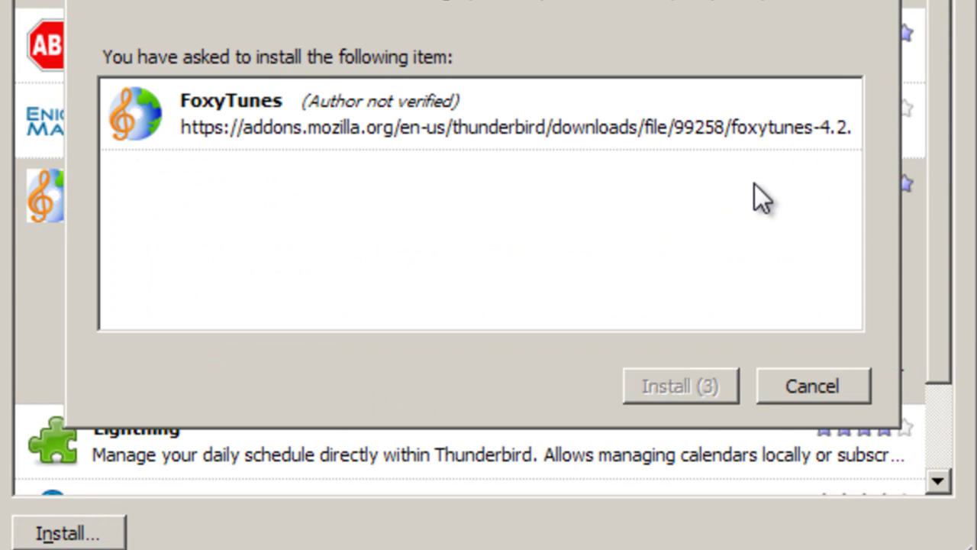
{"action": "left_click", "coordinate": [687, 396]}
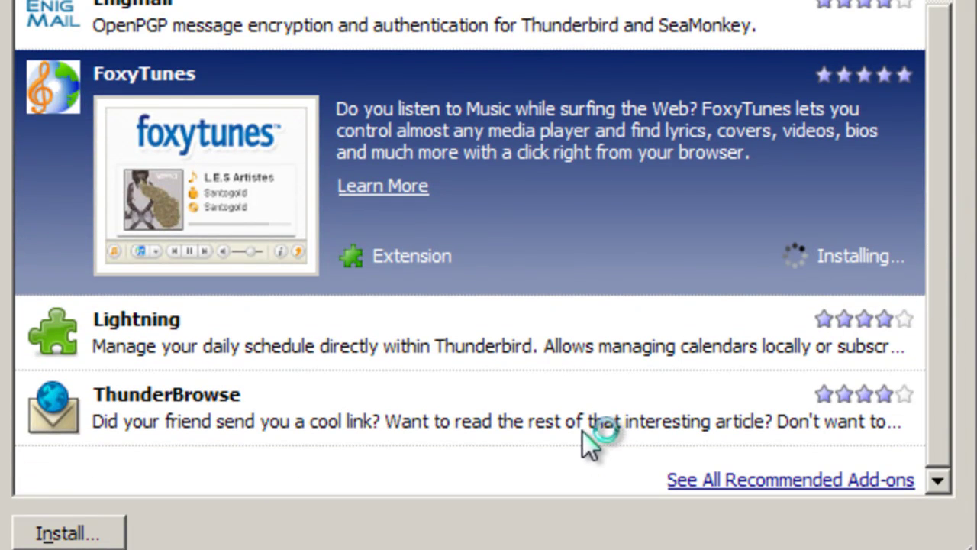
{"action": "left_click", "coordinate": [578, 431]}
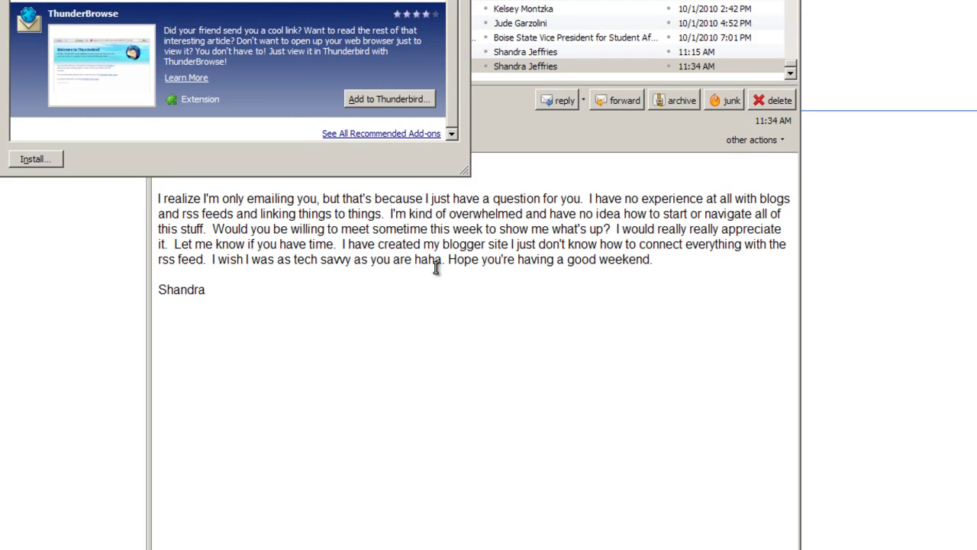
{"action": "scroll", "coordinate": [319, 295], "scroll_direction": "up", "scroll_amount": 1}
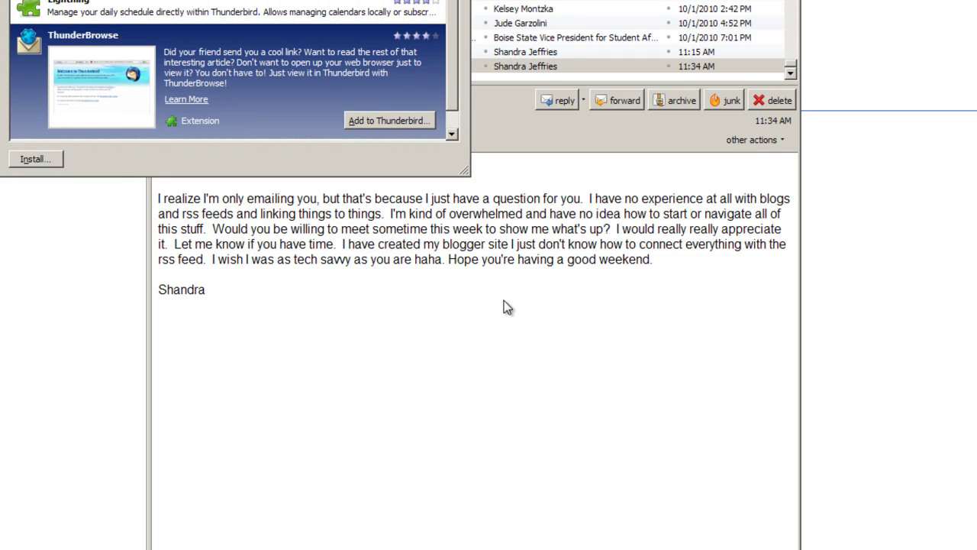
{"action": "left_click_drag", "start_coordinate": [455, 89], "coordinate": [444, 39]}
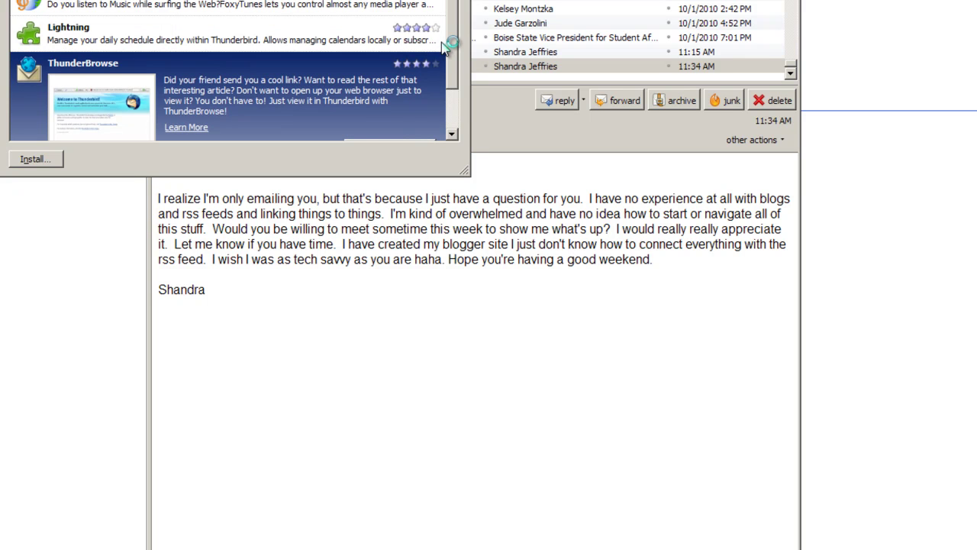
{"action": "left_click_drag", "start_coordinate": [439, 62], "coordinate": [433, 4]}
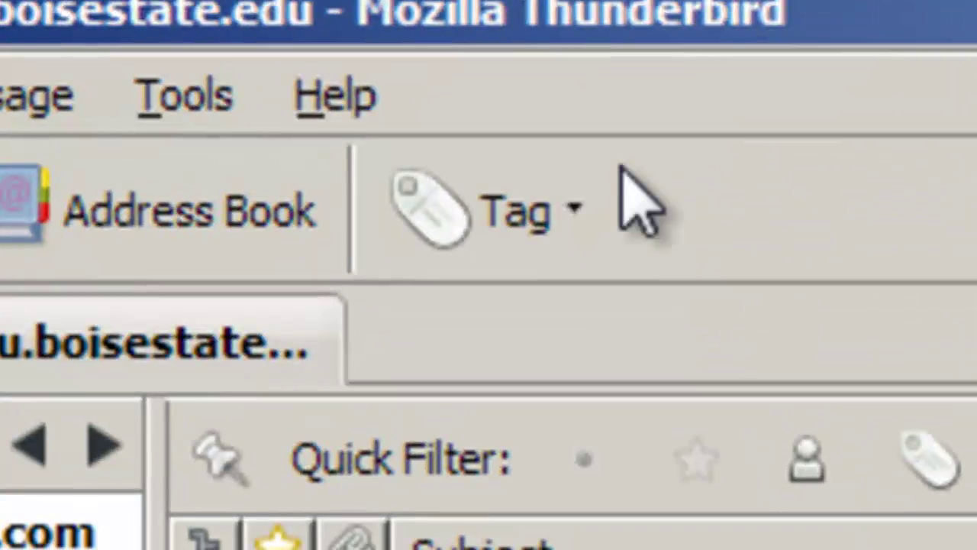
Start adding another mail account from Account Settings' Account Actions.
{"action": "key", "text": "alt+t"}
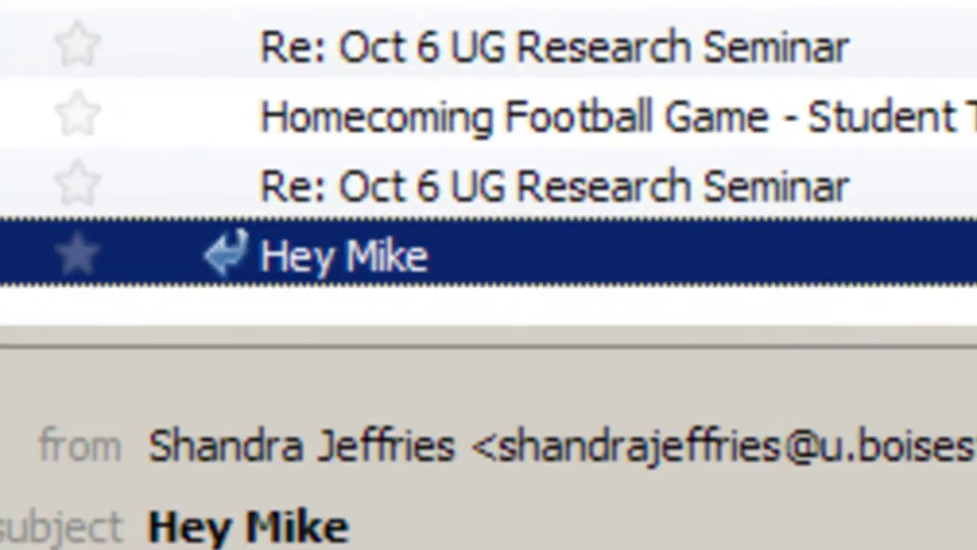
{"action": "key", "text": "Return"}
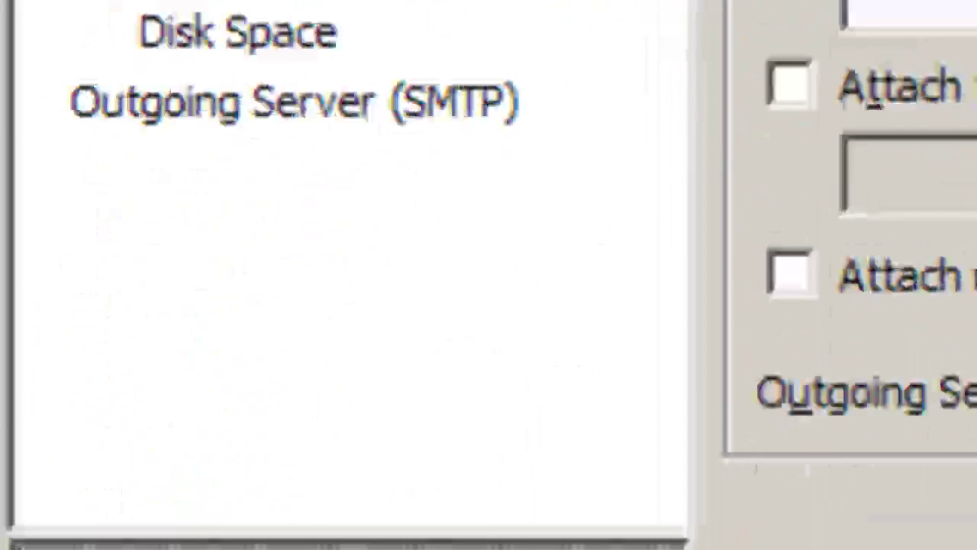
{"action": "left_click", "coordinate": [351, 99]}
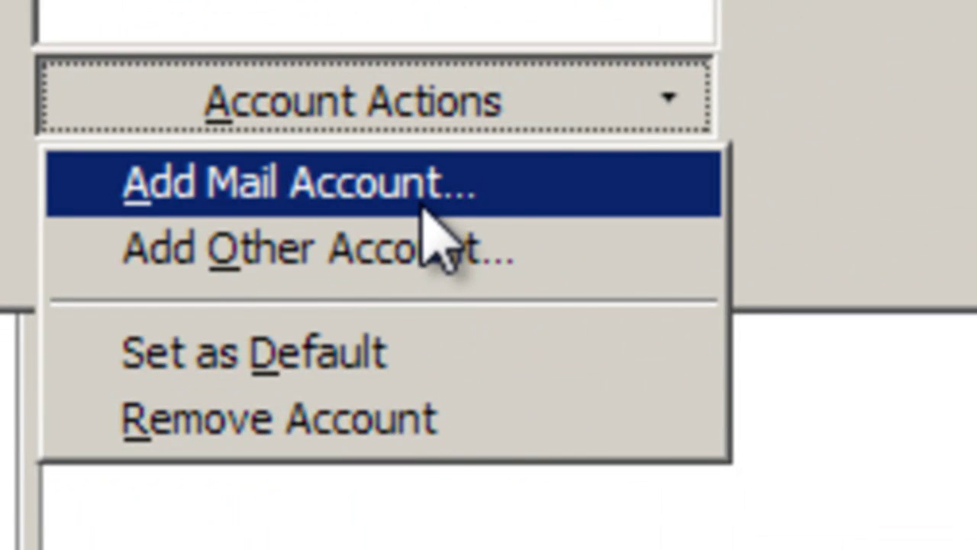
{"action": "left_click", "coordinate": [426, 205]}
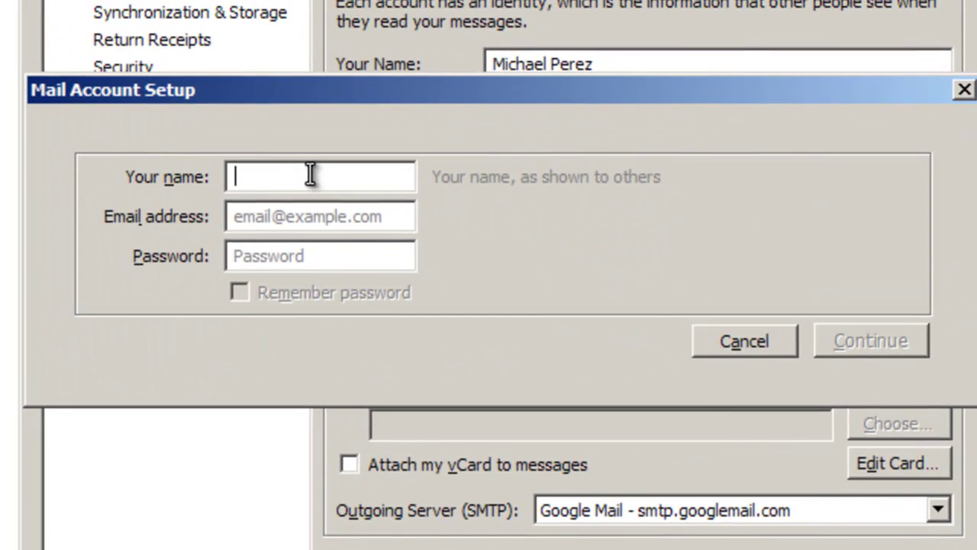
Enter the name, Hotmail address and password, then create the account with the found POP/SMTP settings.
{"action": "type", "text": "Mike Perez"}
{"action": "key", "text": "Tab"}
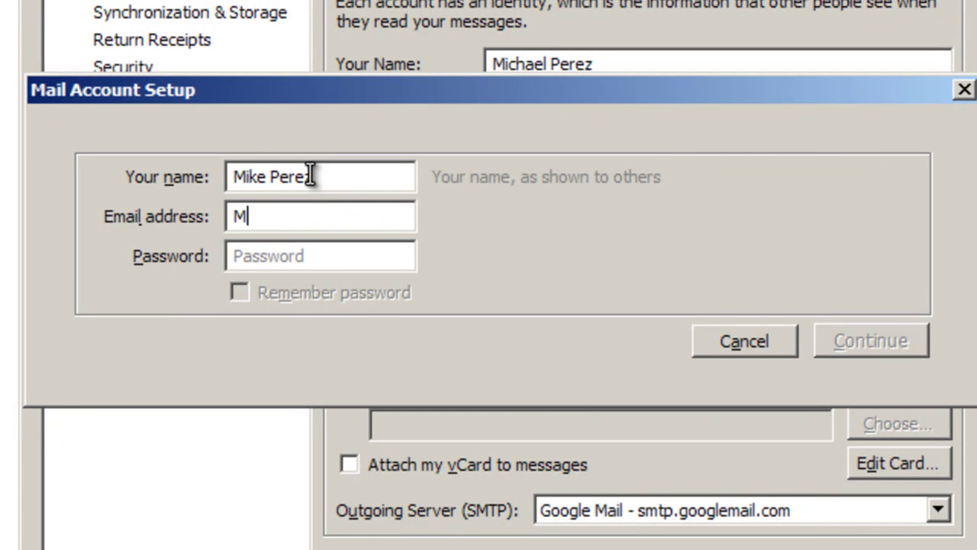
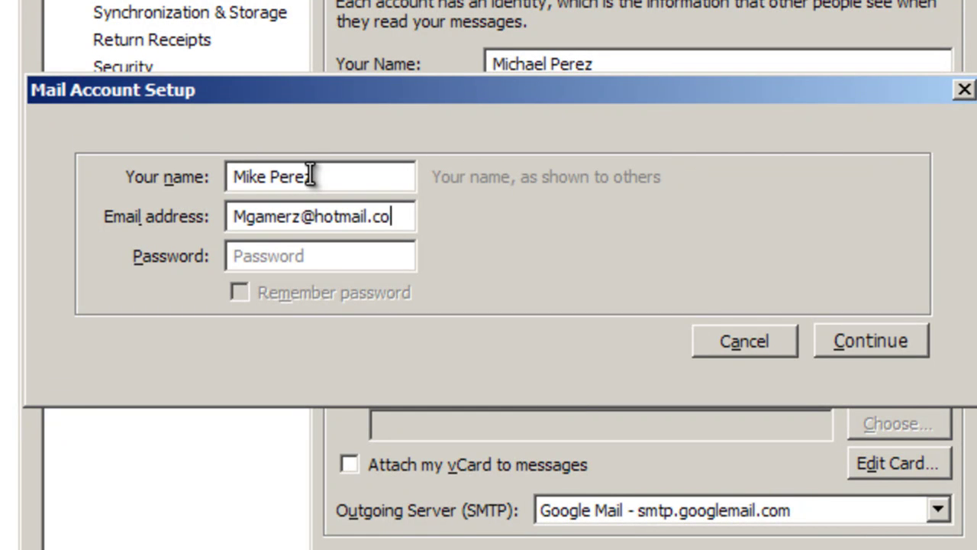
{"action": "key", "text": "Tab"}
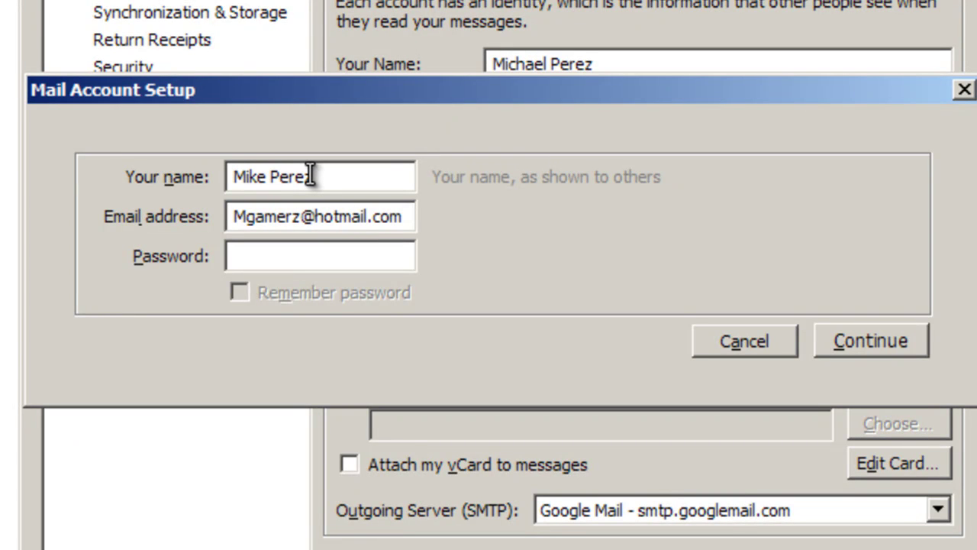
{"action": "type", "text": "*******"}
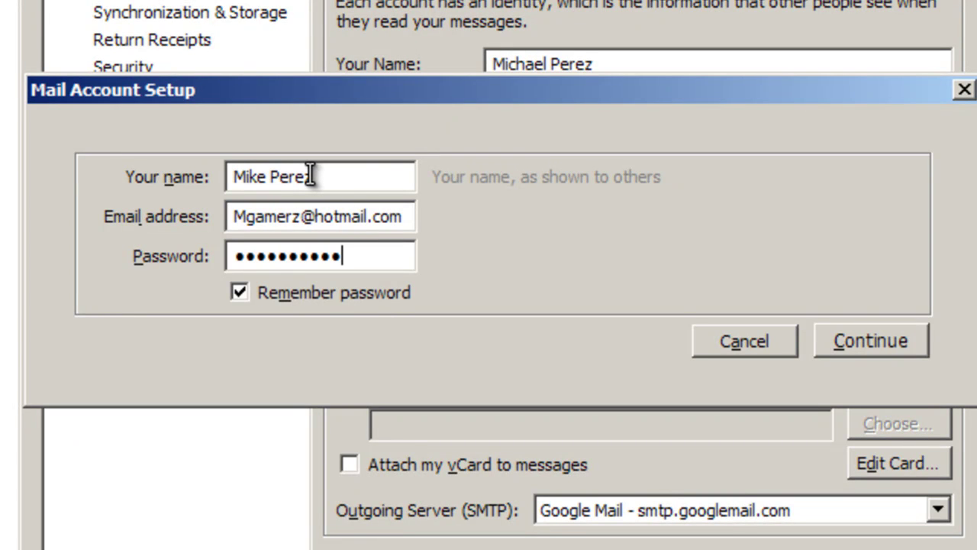
{"action": "left_click", "coordinate": [874, 345]}
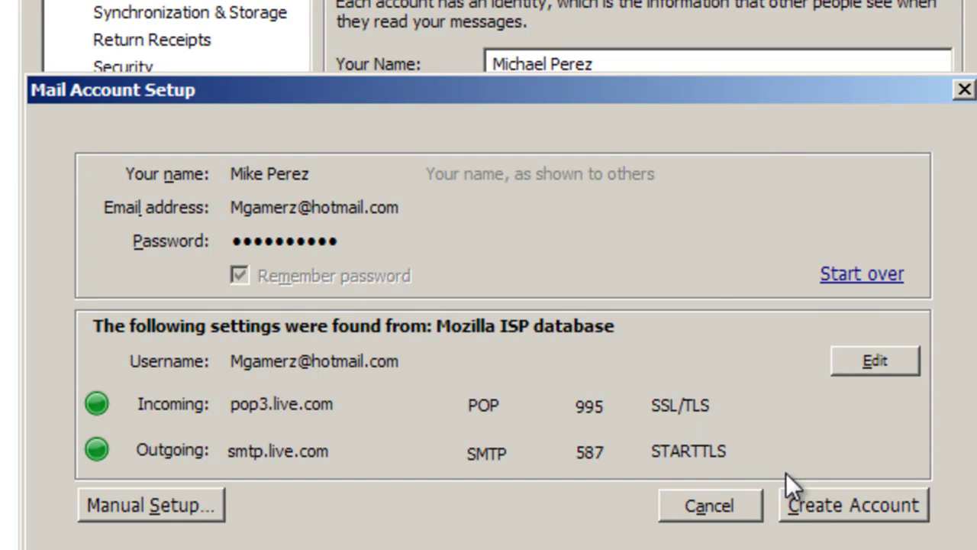
{"action": "left_click", "coordinate": [832, 513]}
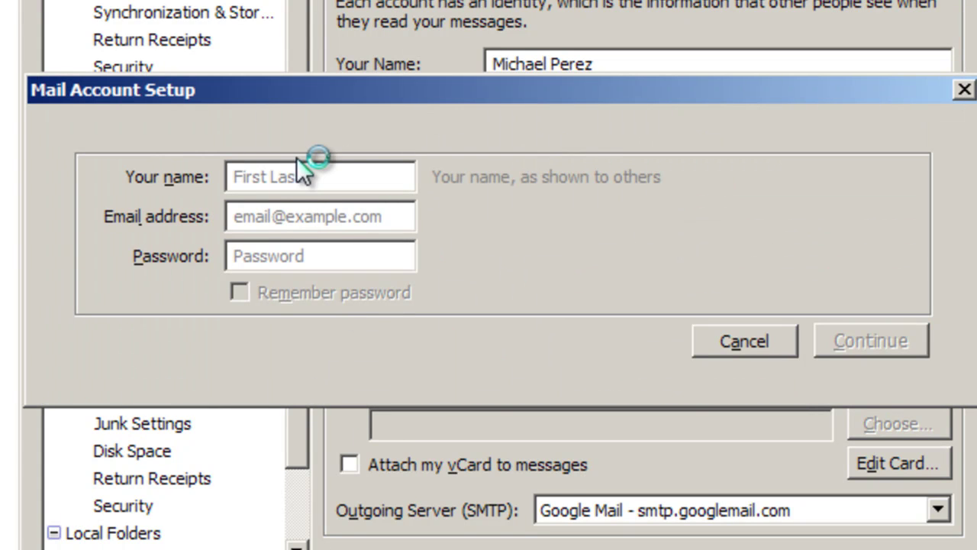
Add the MSN account with the user's name, MSN address and password, using the found pop3.live.com settings.
{"action": "left_click", "coordinate": [295, 177]}
{"action": "type", "text": "Mike Perez"}
{"action": "key", "text": "Tab"}
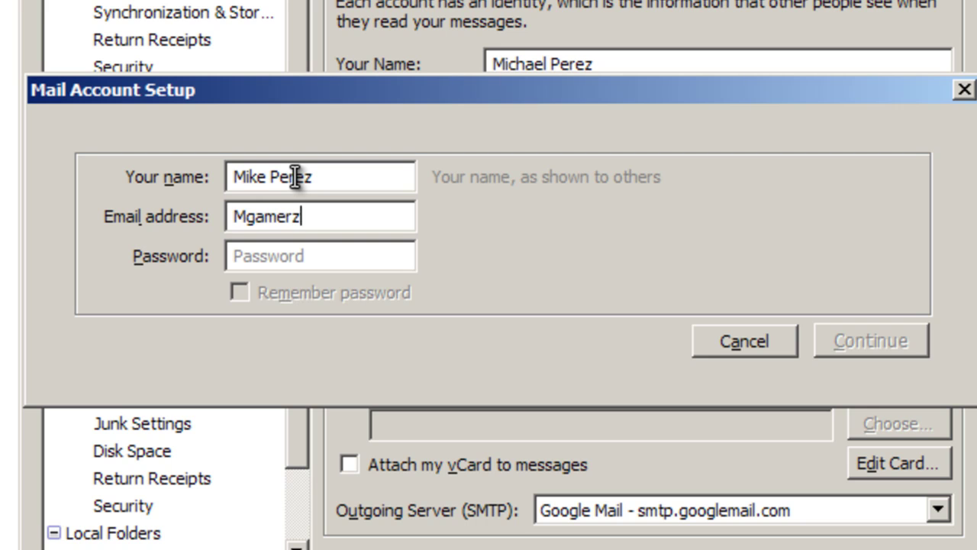
{"action": "key", "text": "Tab"}
{"action": "type", "text": "*********"}
{"action": "key", "text": "Return"}
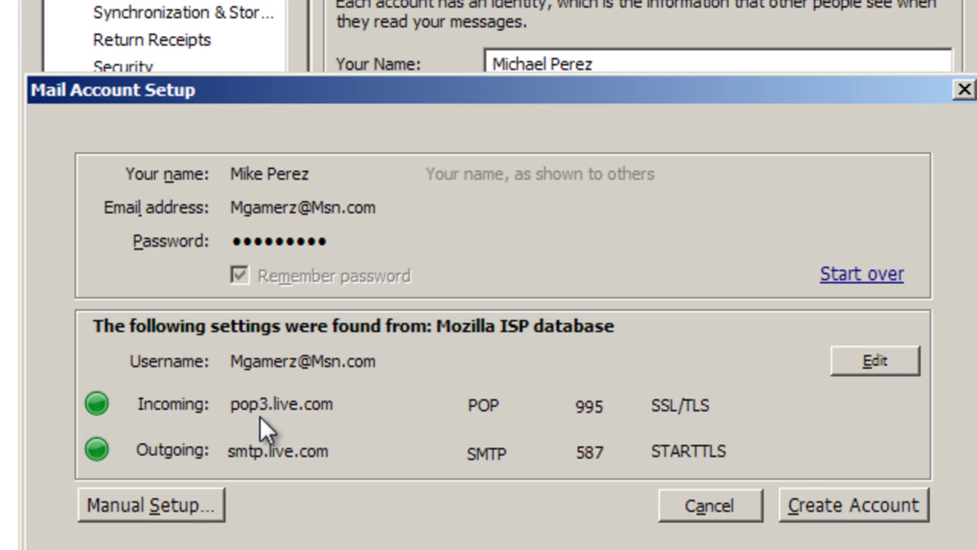
{"action": "left_click", "coordinate": [827, 496]}
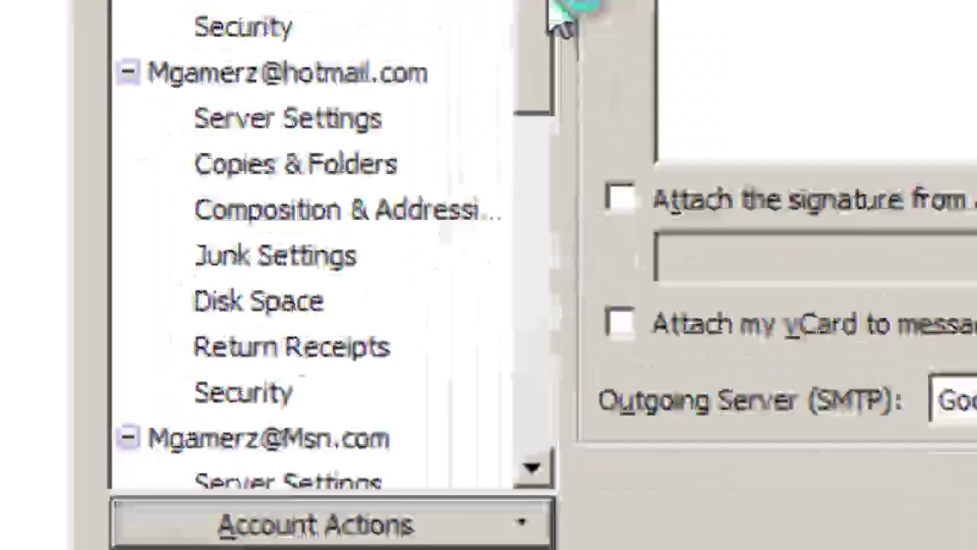
Review the Outgoing Server (SMTP) list, then close account settings without changes.
{"action": "scroll", "coordinate": [259, 548], "scroll_direction": "down", "scroll_amount": 4}
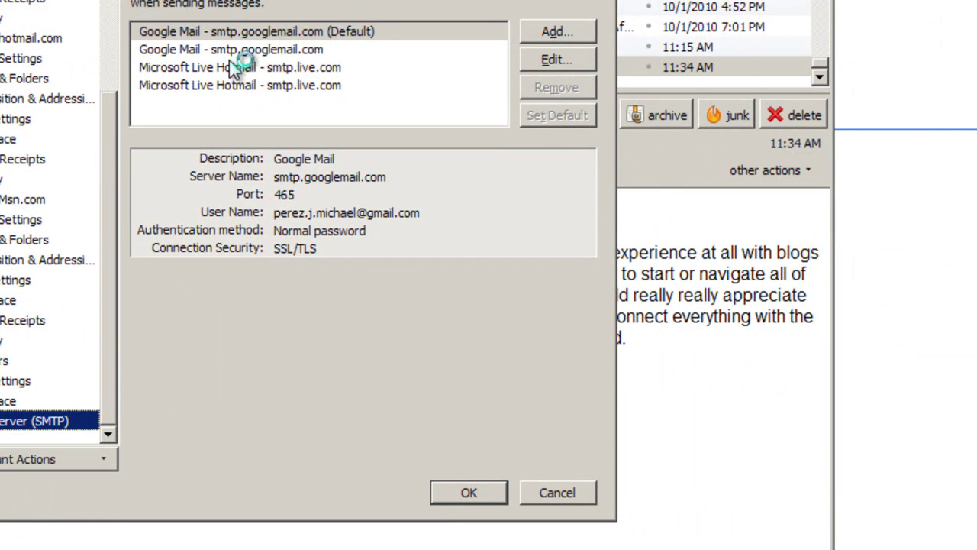
{"action": "left_click", "coordinate": [544, 490]}
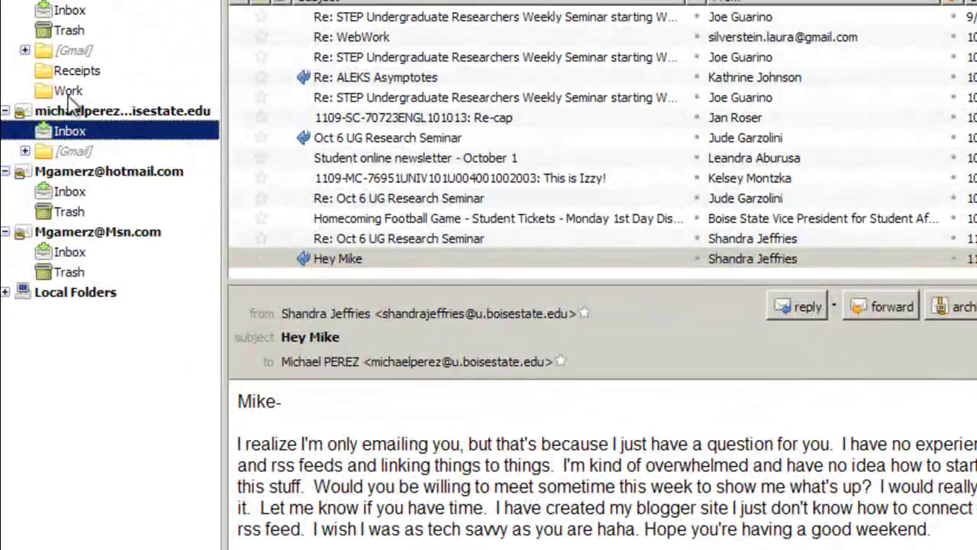
{"action": "left_click", "coordinate": [70, 192]}
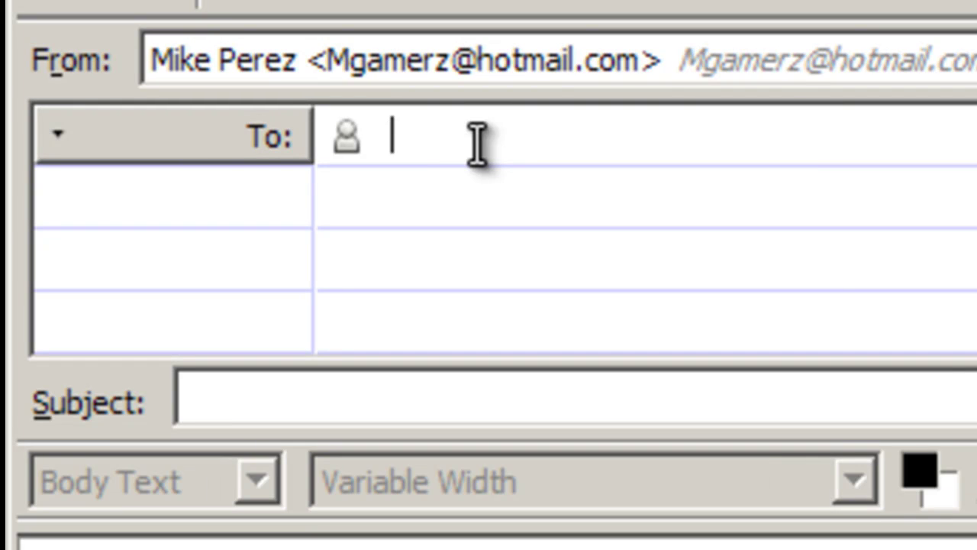
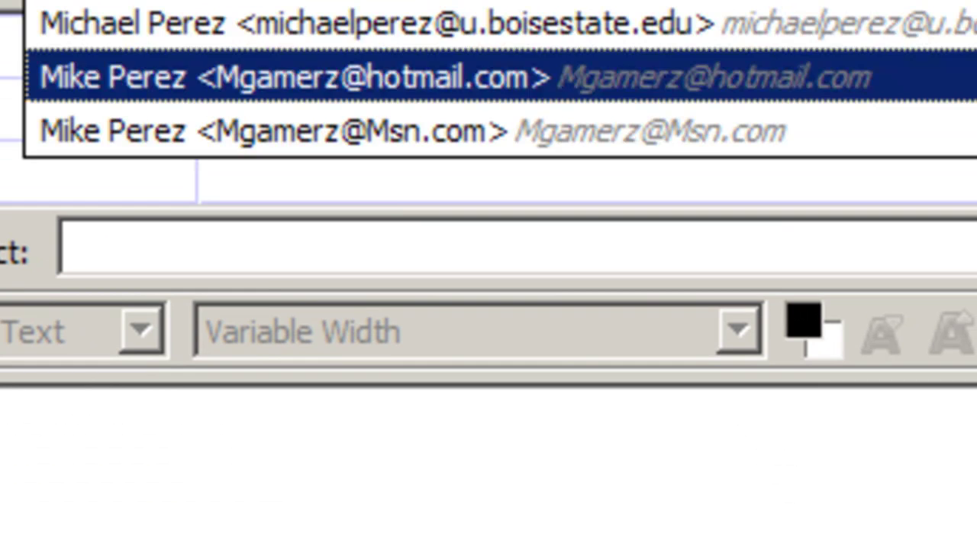
{"action": "key", "text": "Up"}
{"action": "key", "text": "Down"}
{"action": "key", "text": "Down"}
{"action": "key", "text": "Up"}
{"action": "key", "text": "Up"}
{"action": "key", "text": "Up"}
{"action": "key", "text": "Down"}
{"action": "key", "text": "Escape"}
{"action": "key", "text": "Return"}
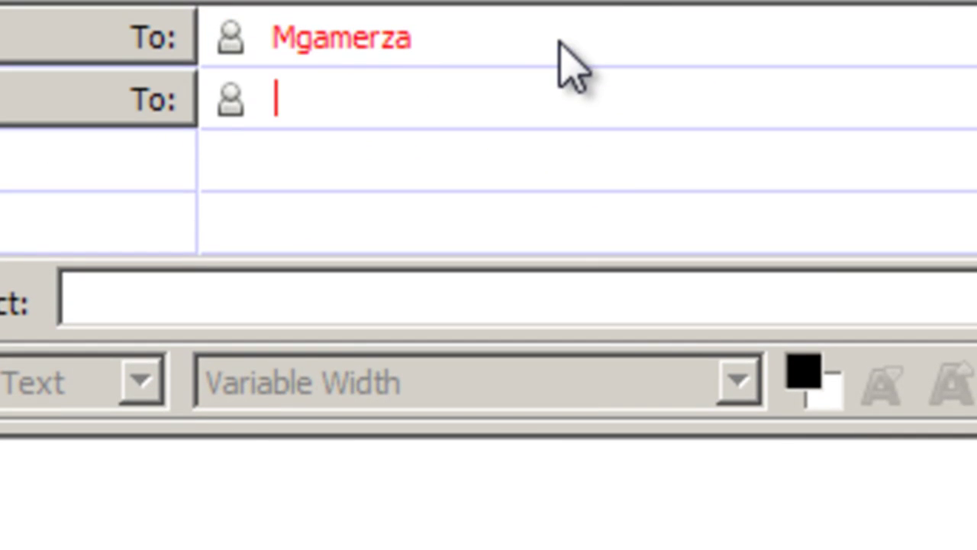
{"action": "left_click", "coordinate": [569, 32]}
{"action": "key", "text": "BackSpace"}
{"action": "type", "text": "@"}
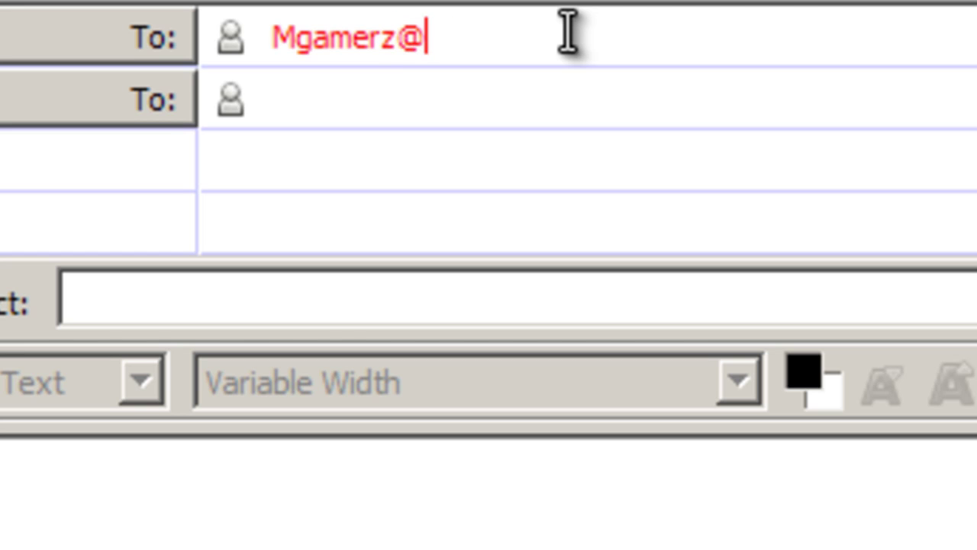
{"action": "type", "text": "msn.com"}
{"action": "key", "text": "Tab"}
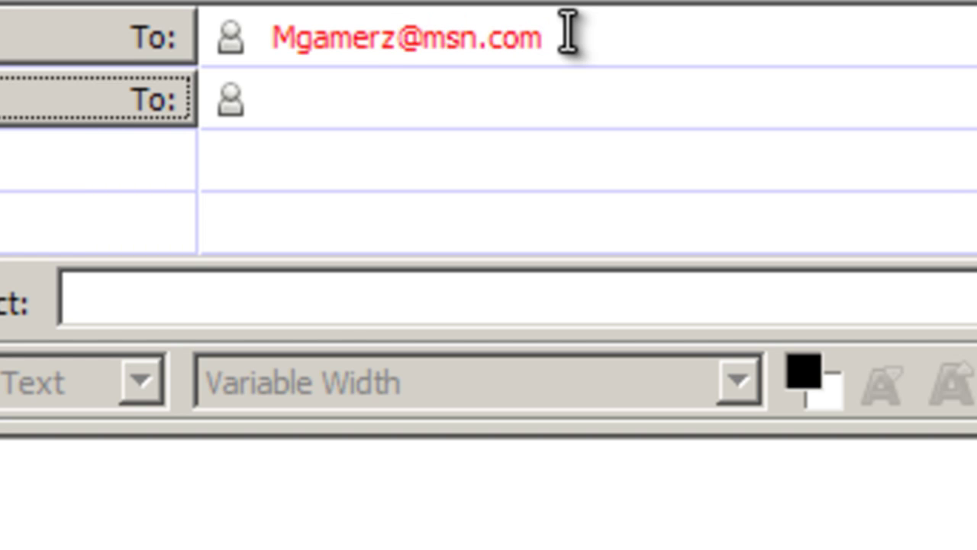
Give the message subject 'VIDEO' and body 'l more video', then send it.
{"action": "left_click", "coordinate": [954, 291]}
{"action": "type", "text": "VID"}
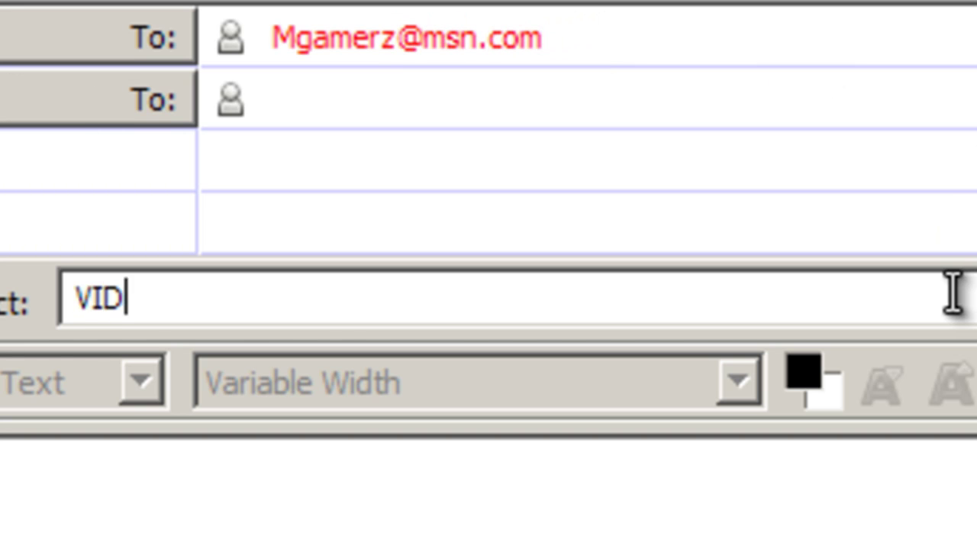
{"action": "type", "text": "EO"}
{"action": "key", "text": "Tab"}
{"action": "type", "text": "l more video"}
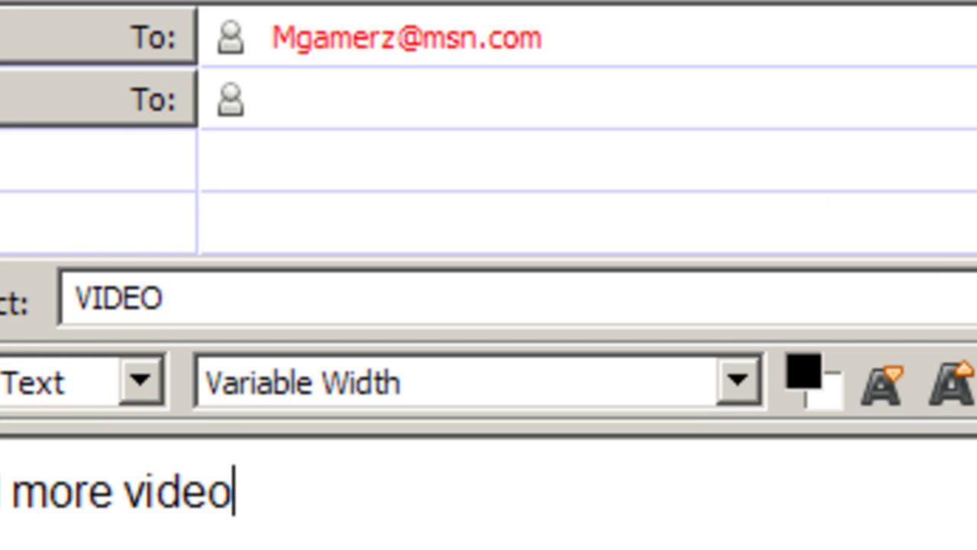
{"action": "key", "text": "ctrl+Return"}
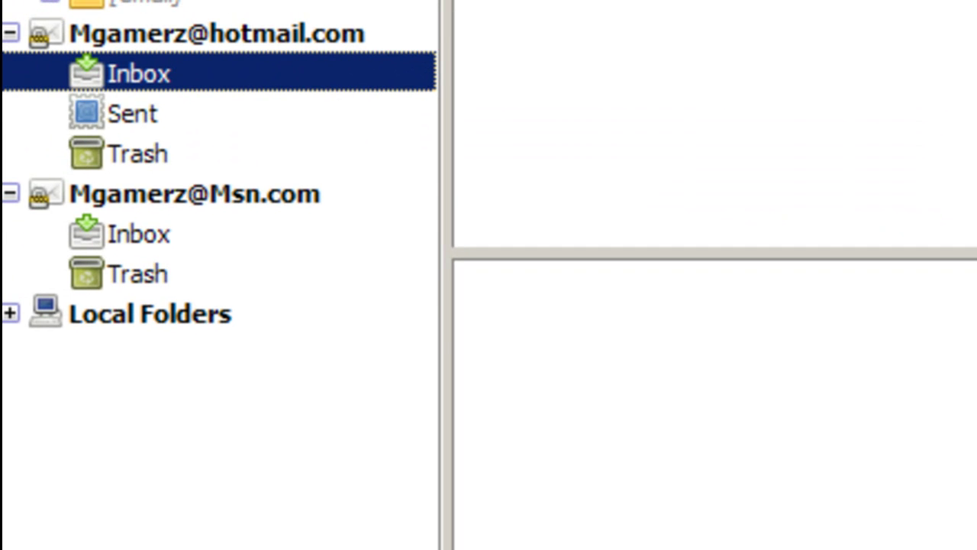
Open the MSN Inbox so its mail downloads, and acknowledge the avast secure-connection warning.
{"action": "left_click", "coordinate": [133, 236]}
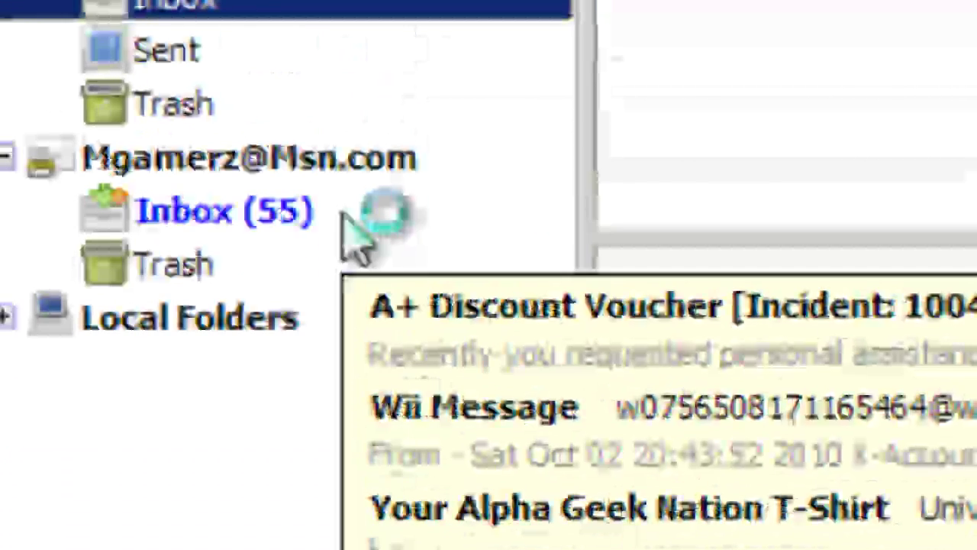
{"action": "left_click", "coordinate": [345, 273]}
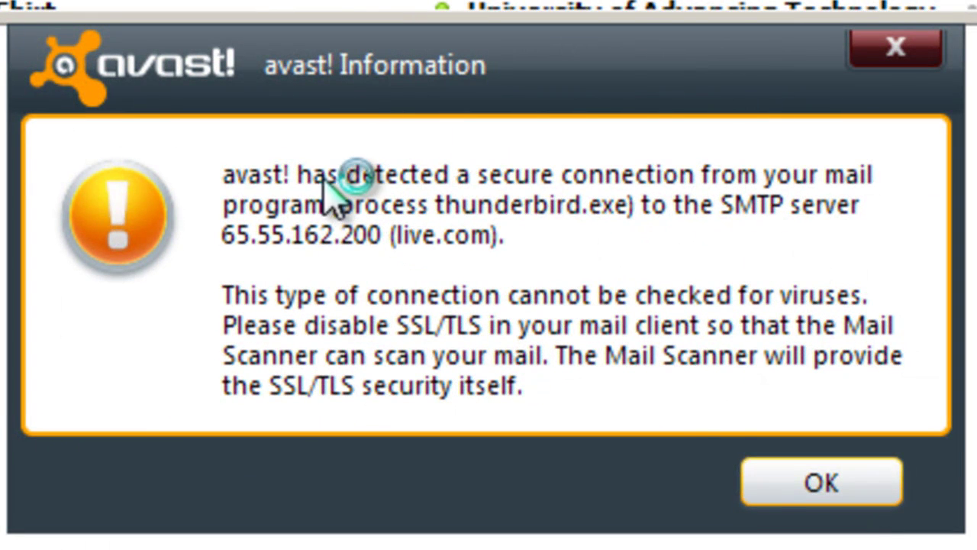
{"action": "left_click", "coordinate": [789, 498]}
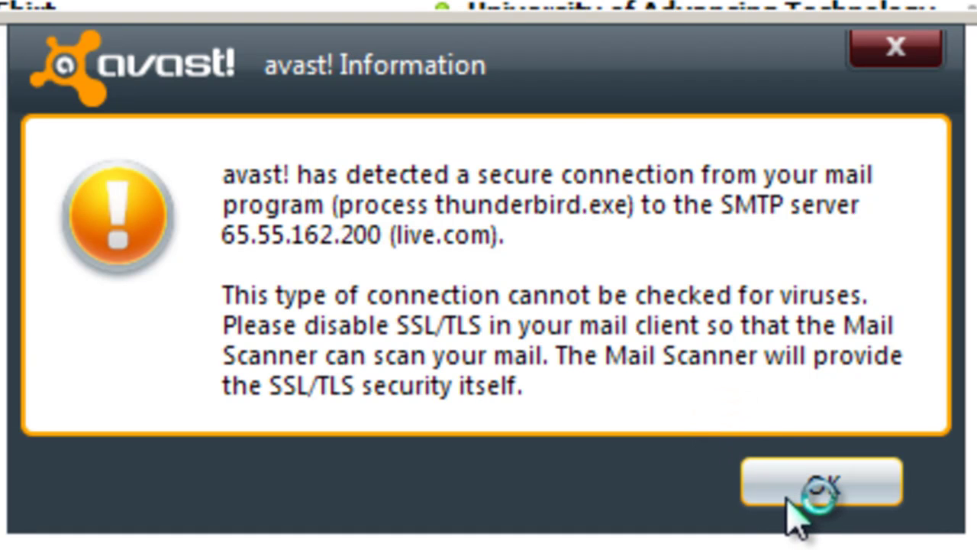